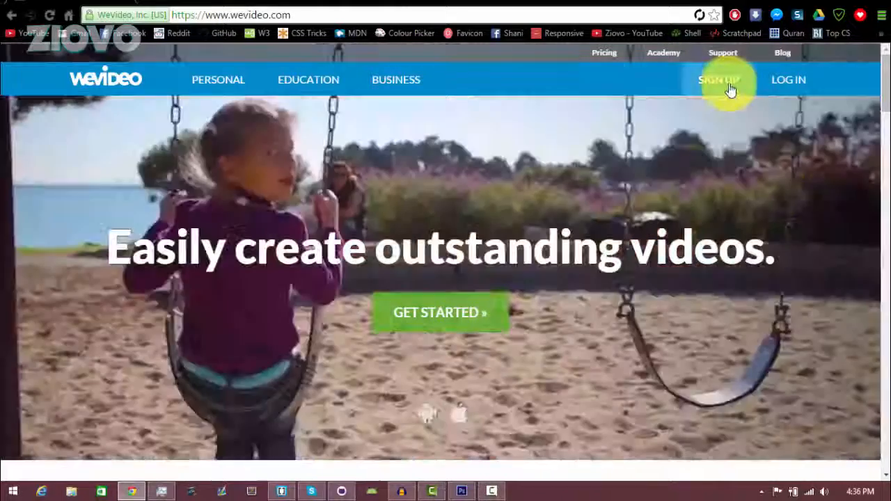
- Go to the sign-up and pricing page and choose GET STARTED on the FREE plan
click(729, 89)
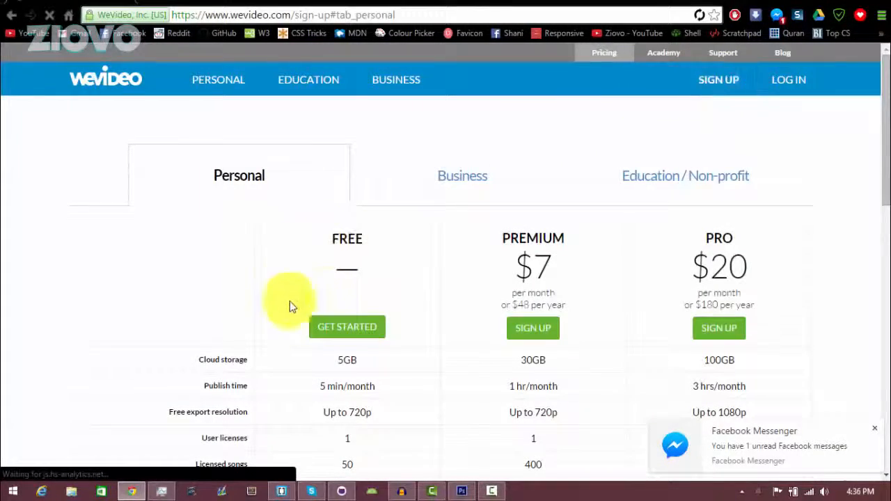
scroll(334, 325, down, 2)
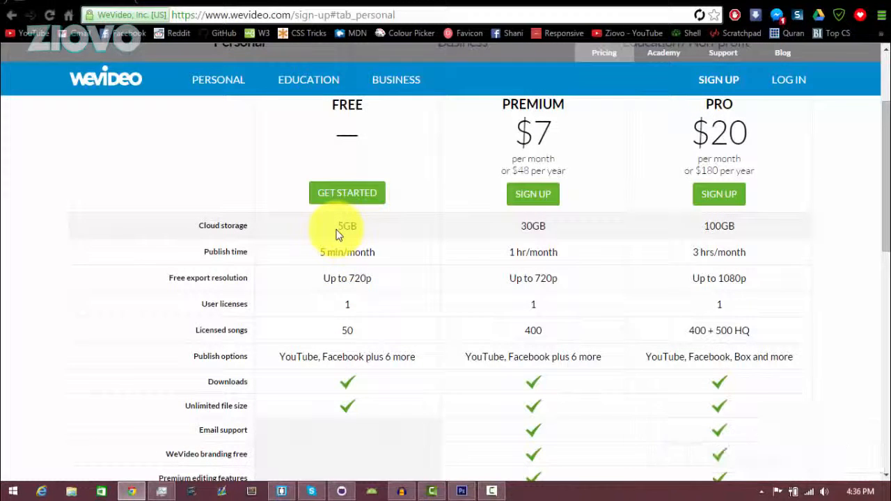
scroll(327, 321, up, 1)
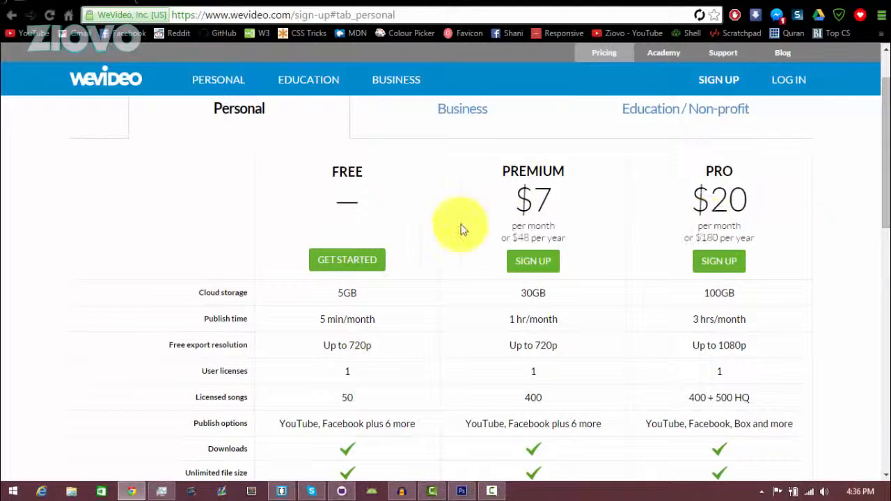
scroll(324, 290, down, 3)
scroll(341, 315, up, 1)
scroll(341, 314, up, 3)
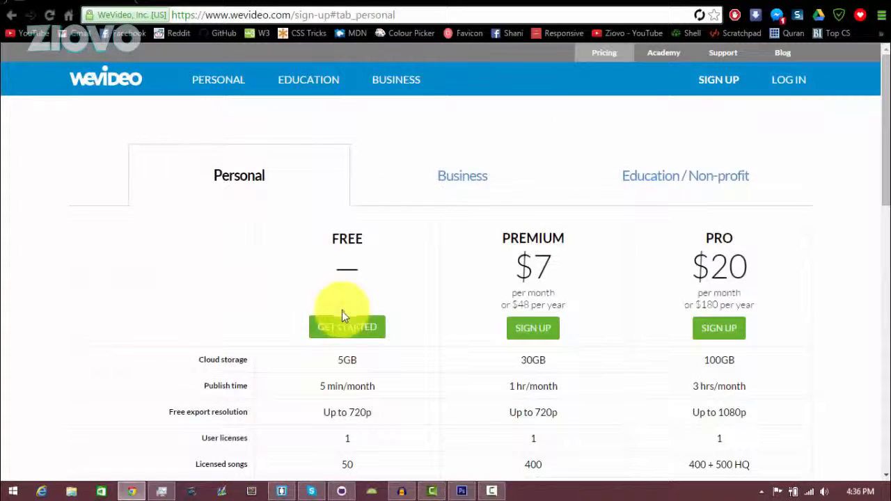
click(348, 329)
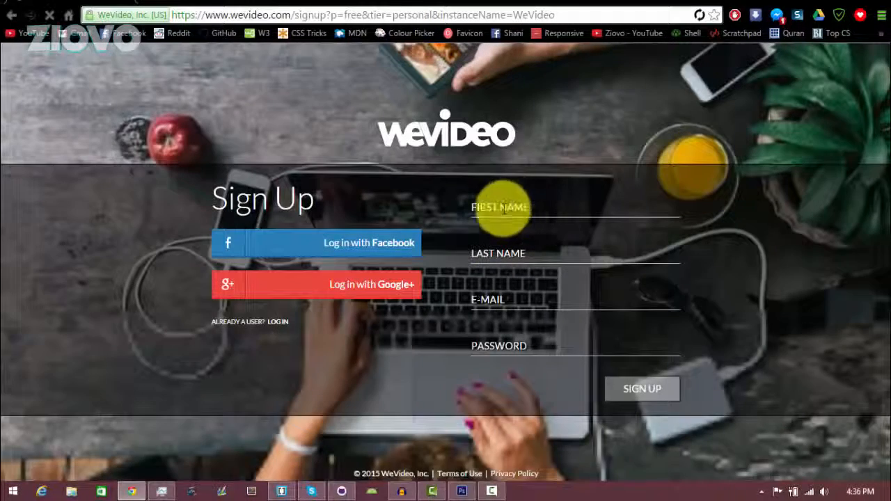
- Fill in the name, e-mail and password, submit the form, and decline Chrome's password save
click(531, 204)
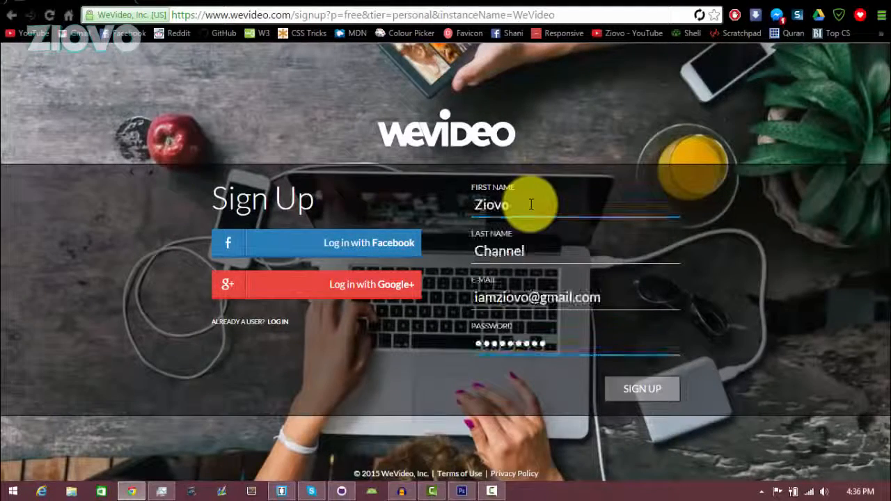
click(647, 387)
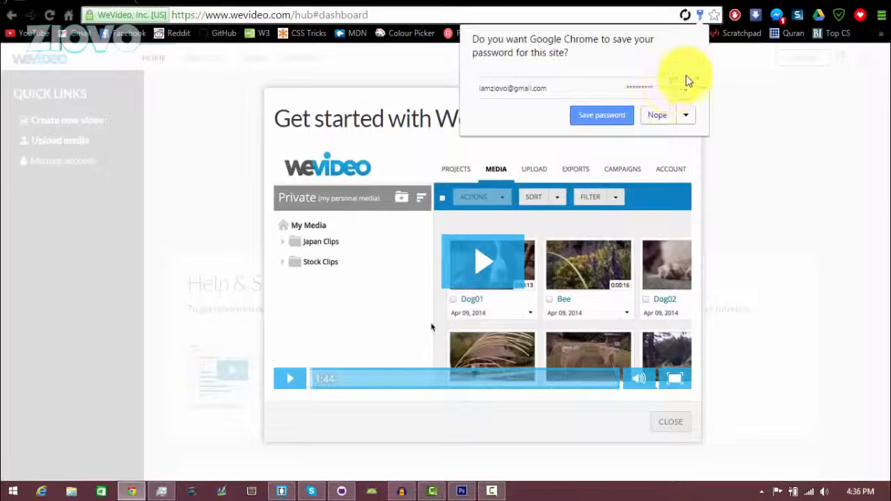
click(657, 115)
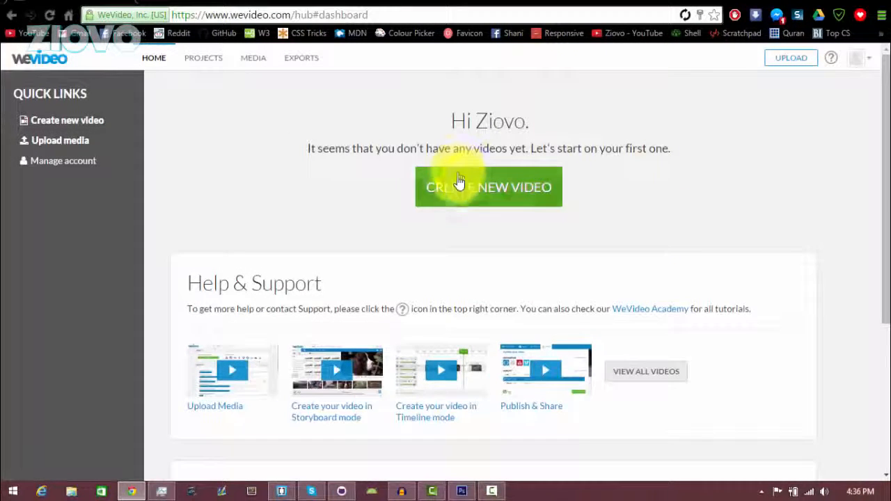
- Create a new video, answering Personal, Social Media / YouTube and A lot, then start editing
click(521, 198)
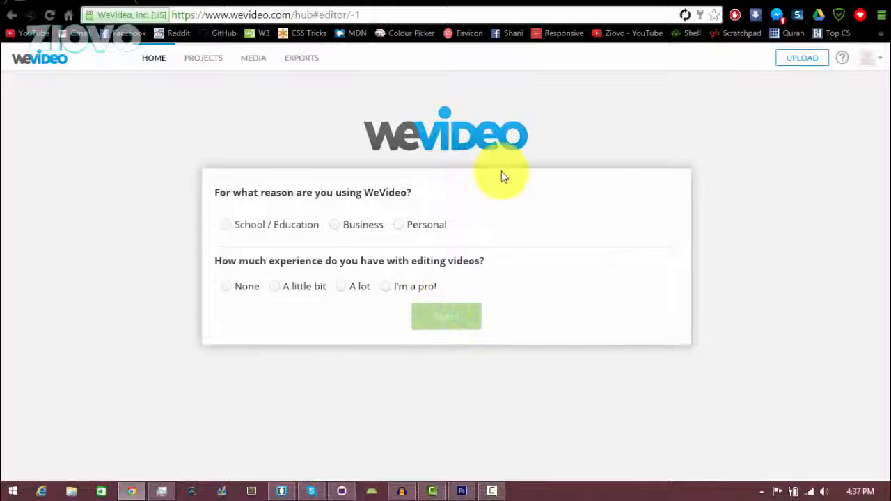
click(402, 229)
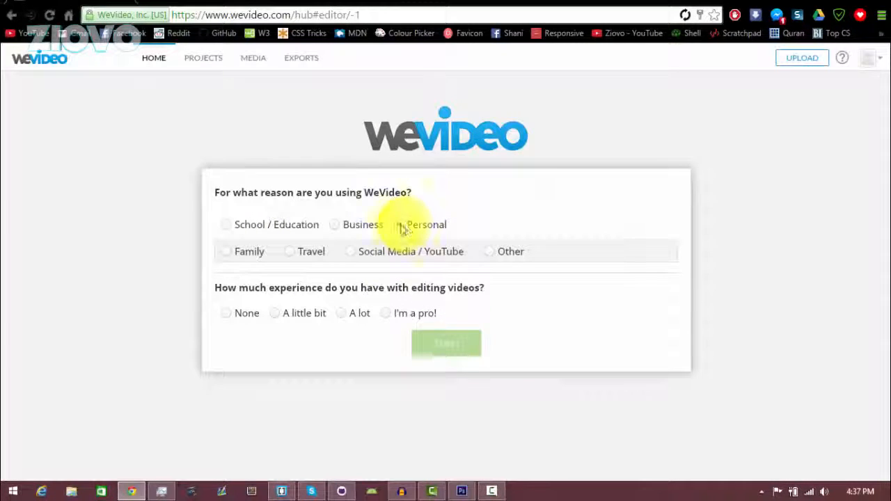
click(350, 253)
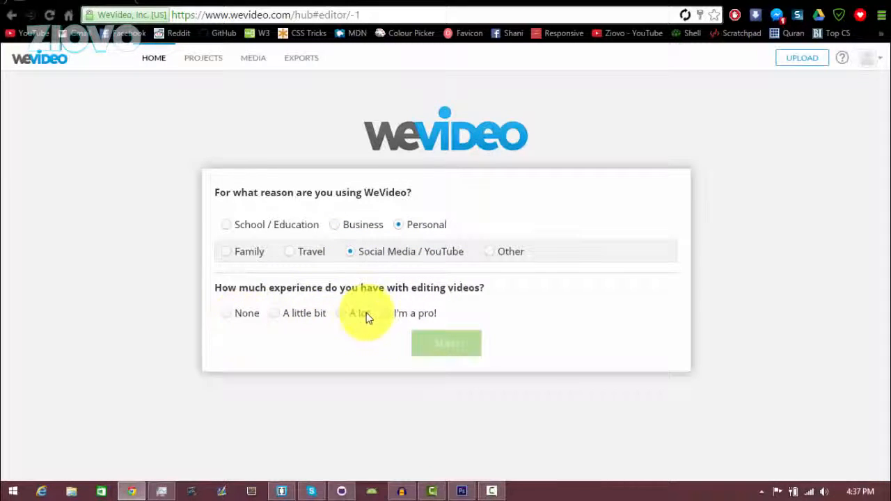
click(346, 316)
click(446, 344)
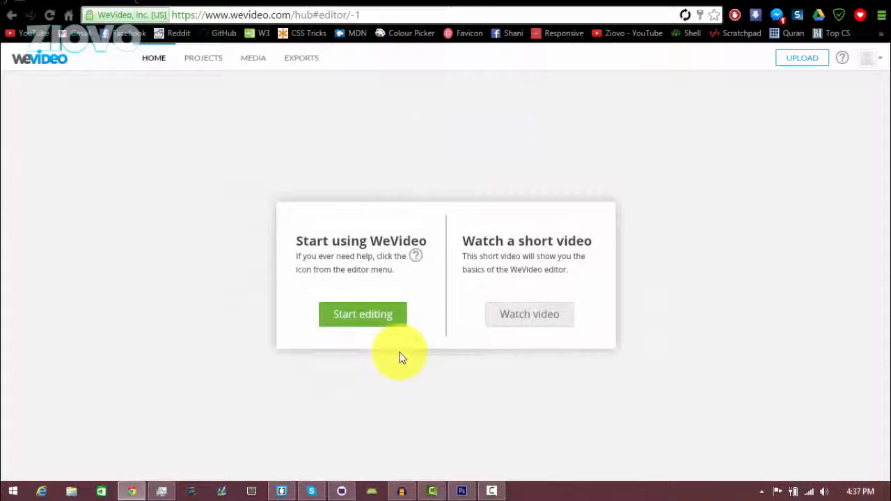
click(376, 322)
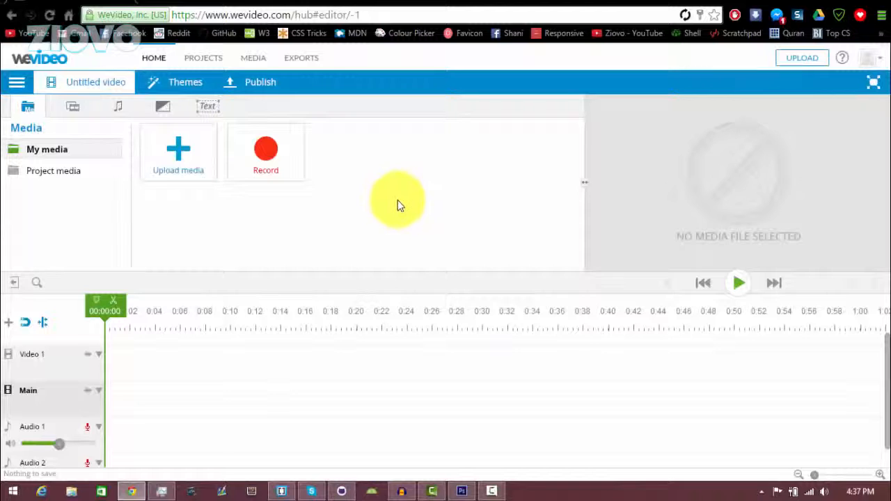
click(14, 87)
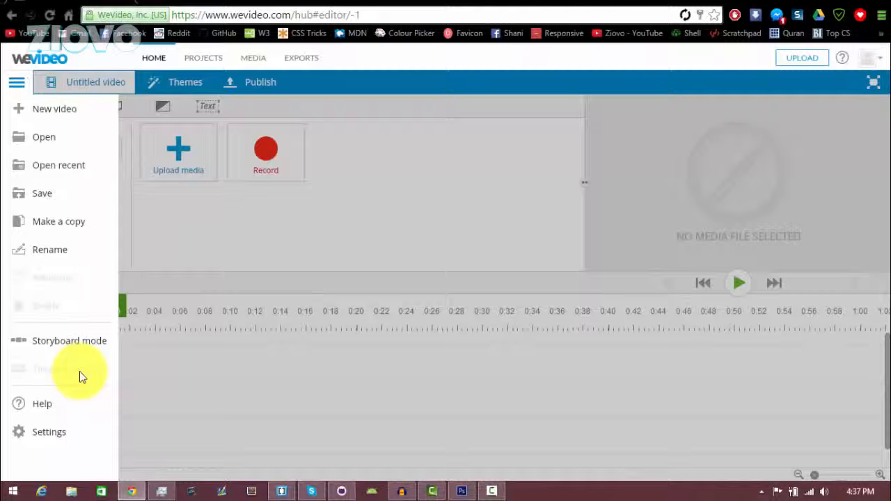
click(380, 440)
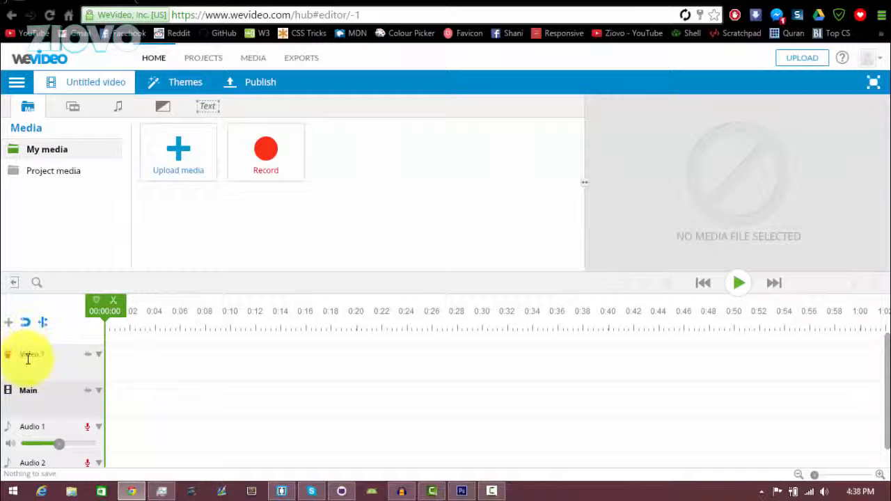
click(10, 324)
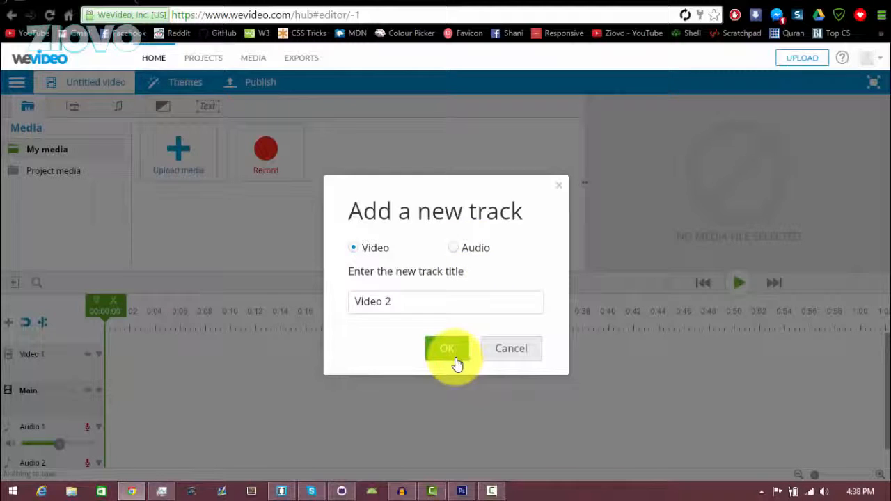
click(515, 348)
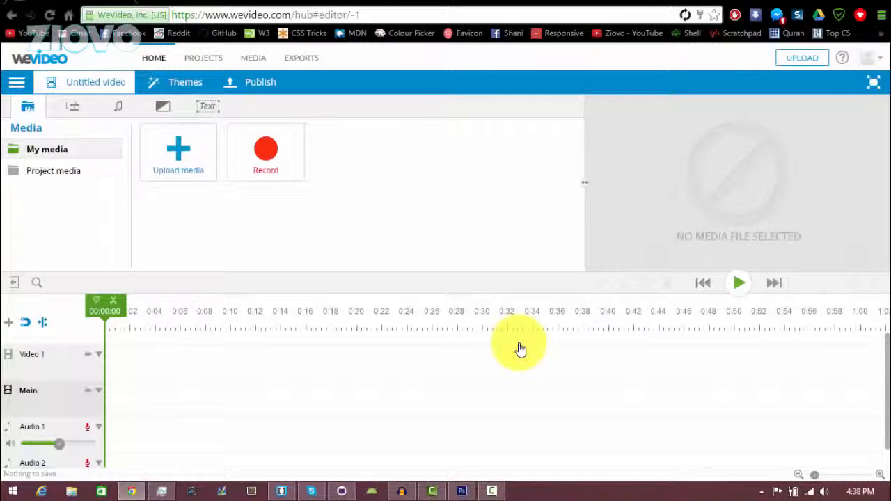
- Open Upload media and browse to the Videos > ziovo folder
click(180, 152)
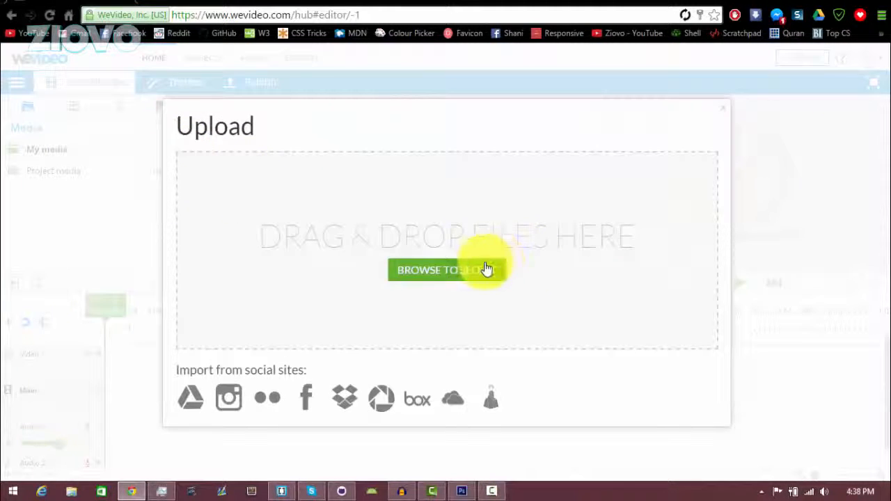
click(483, 269)
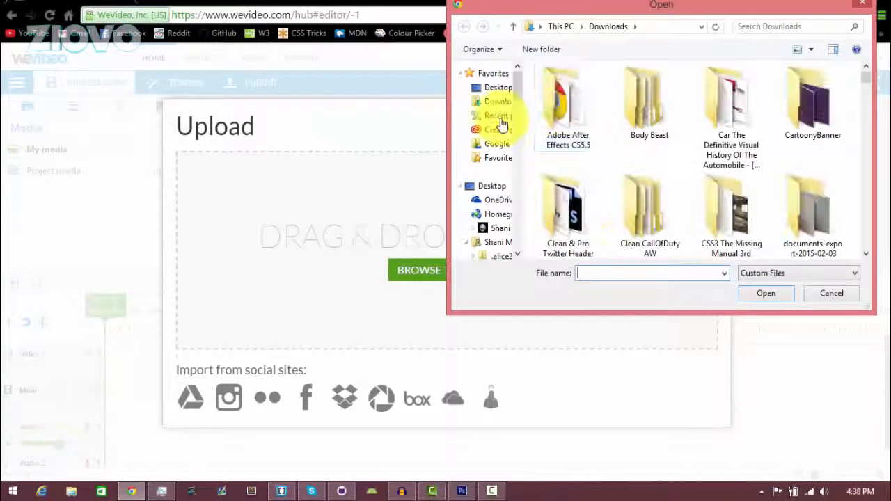
scroll(513, 111, down, 2)
drag(515, 117, 511, 179)
click(502, 152)
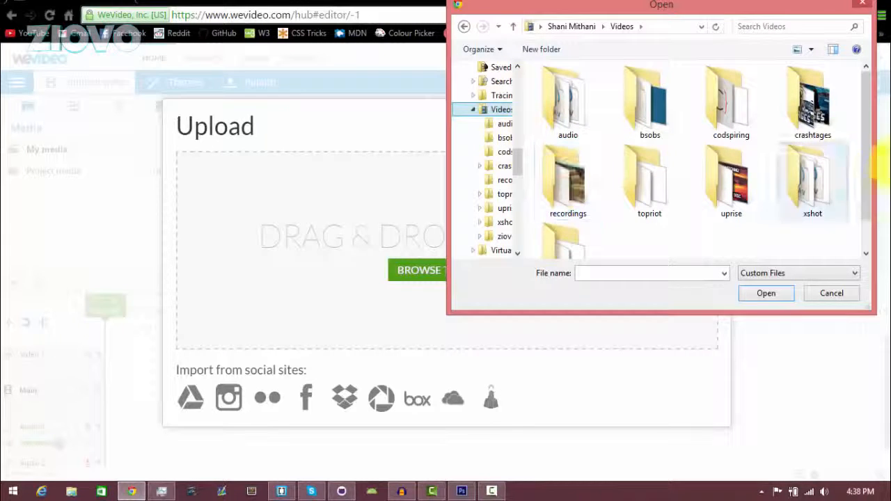
drag(869, 145, 870, 185)
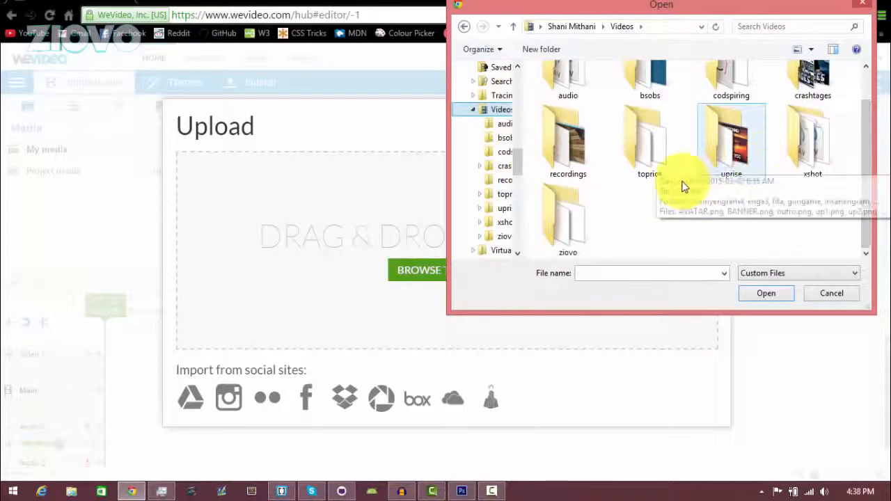
double_click(558, 228)
- Open the introandoutro folder and upload the Ziovo, ziovians and Game_Emoticon files
click(696, 273)
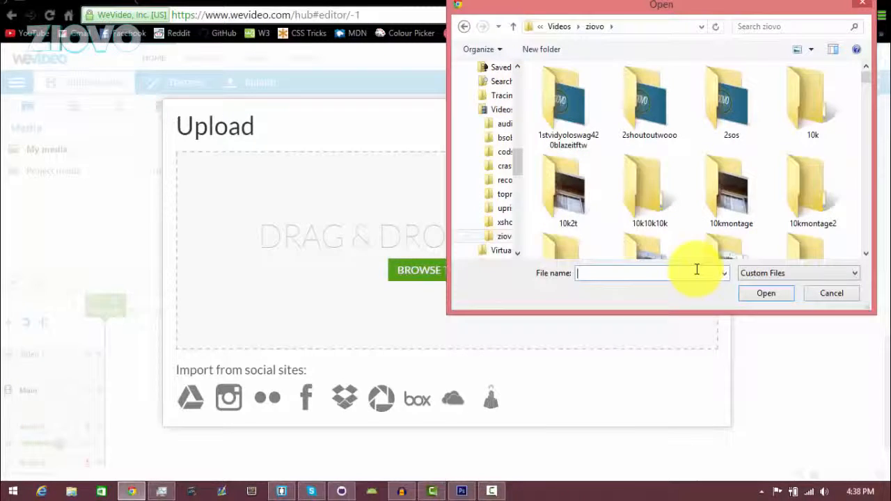
text(intr)
key(Down)
key(Down)
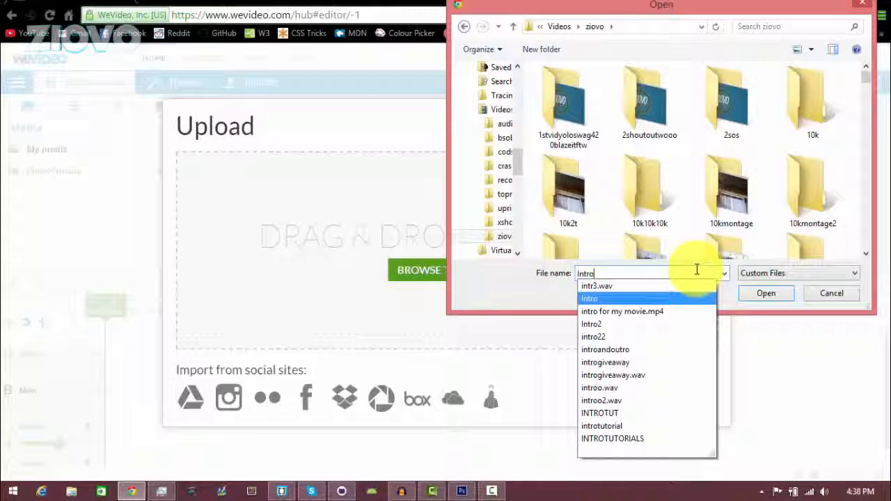
key(Down)
key(Down)
key(Down)
key(Down)
key(Up)
key(Return)
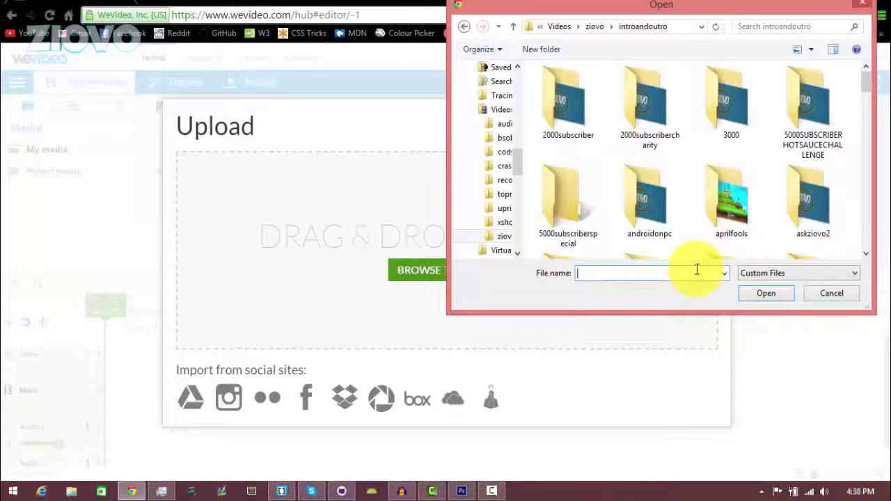
drag(865, 93, 869, 213)
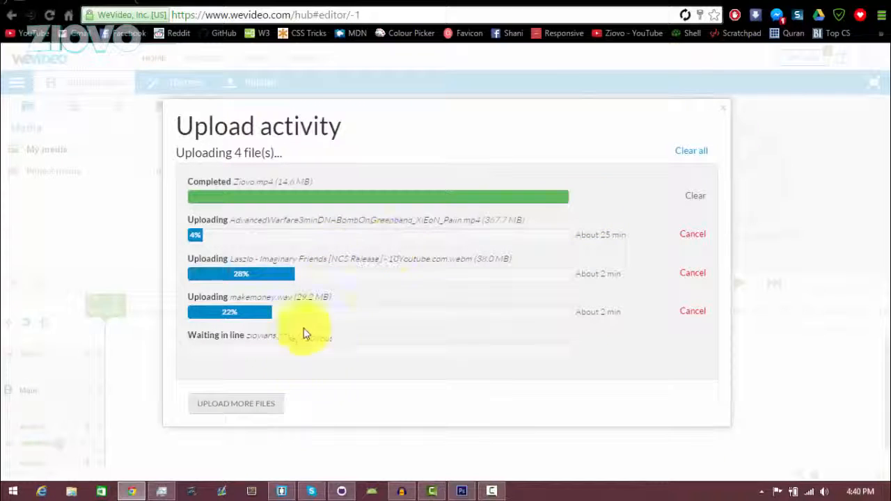
click(271, 411)
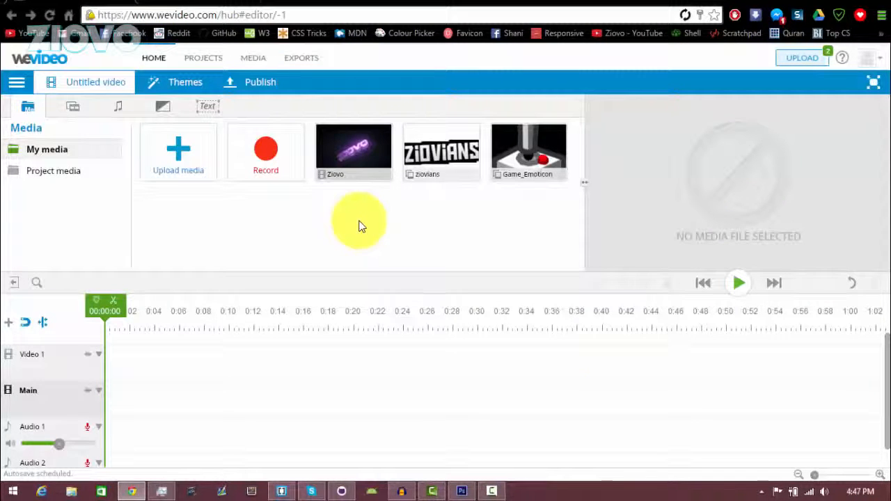
- Preview the Ziovo thumbnail in My media, then drag it to the Main track's start
mouse_move(370, 142)
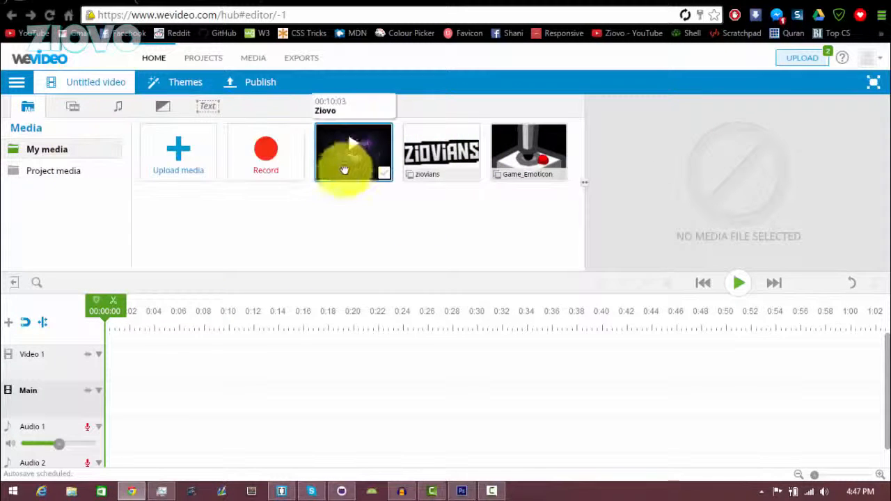
click(362, 157)
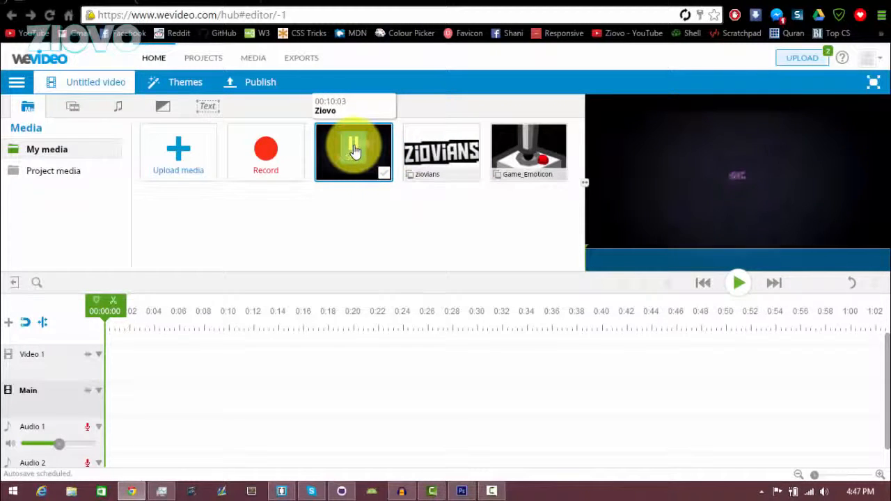
click(354, 149)
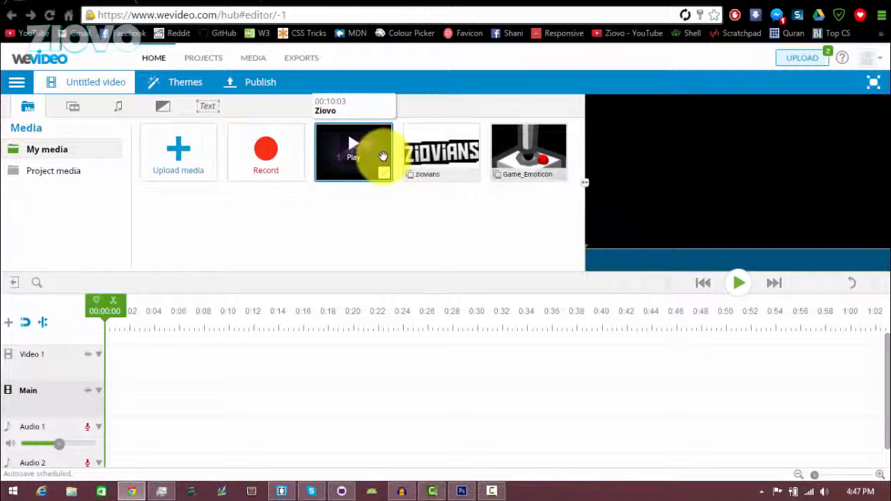
drag(369, 155, 115, 397)
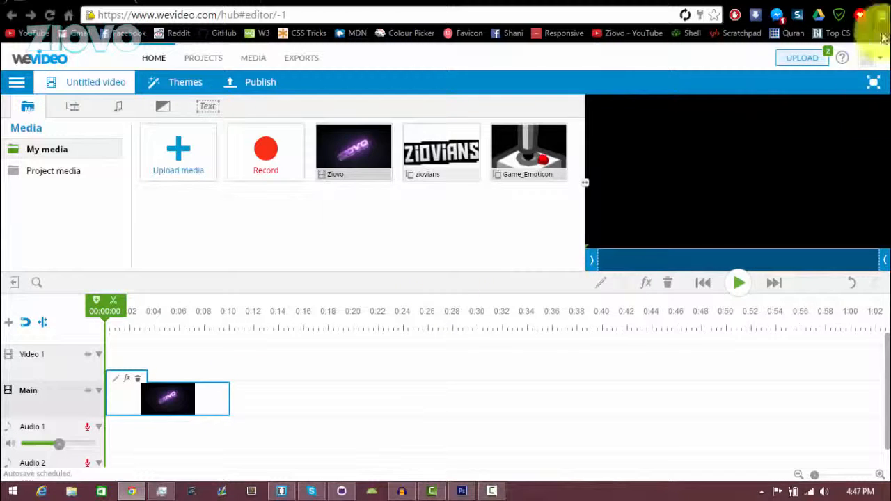
- Try shortening the Ziovo clip and restore it, then open it in the clip editor and play it
click(228, 397)
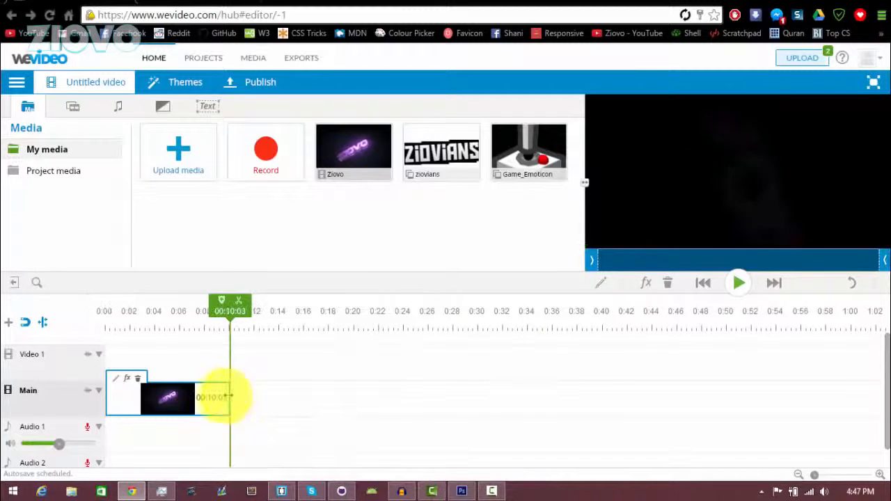
mouse_move(229, 395)
mouse_down()
mouse_move(202, 397)
mouse_move(240, 402)
mouse_up()
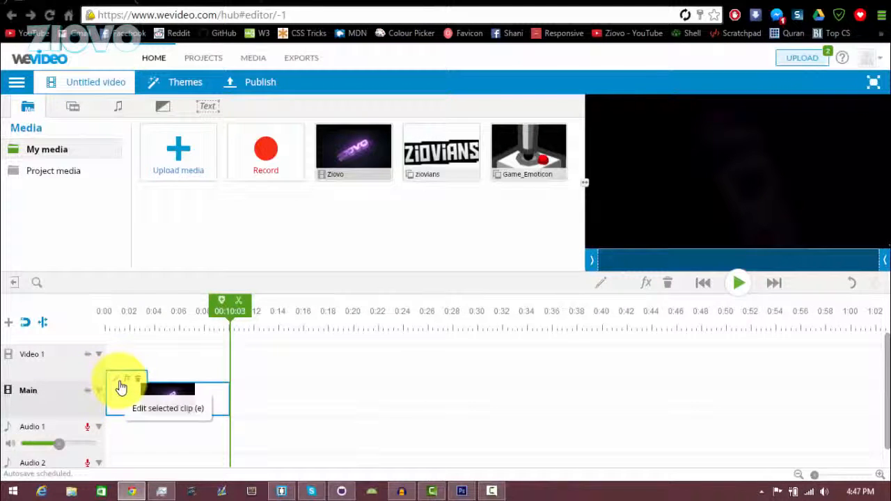
click(117, 385)
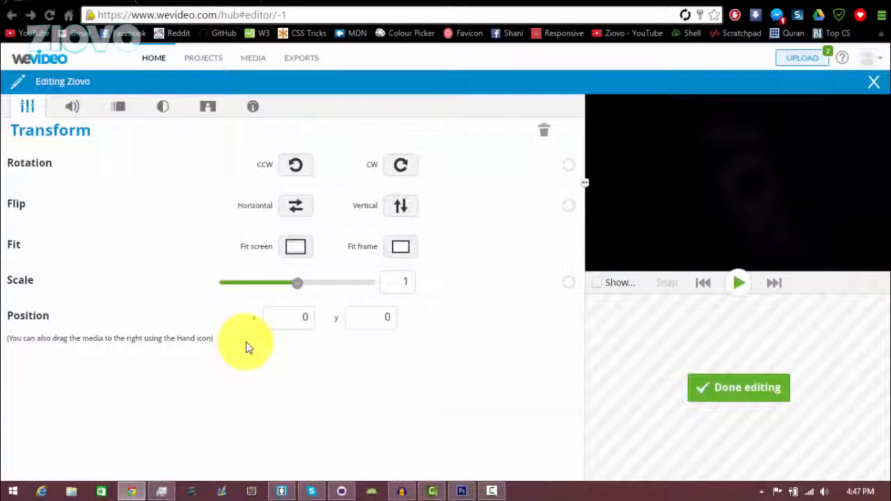
mouse_move(669, 267)
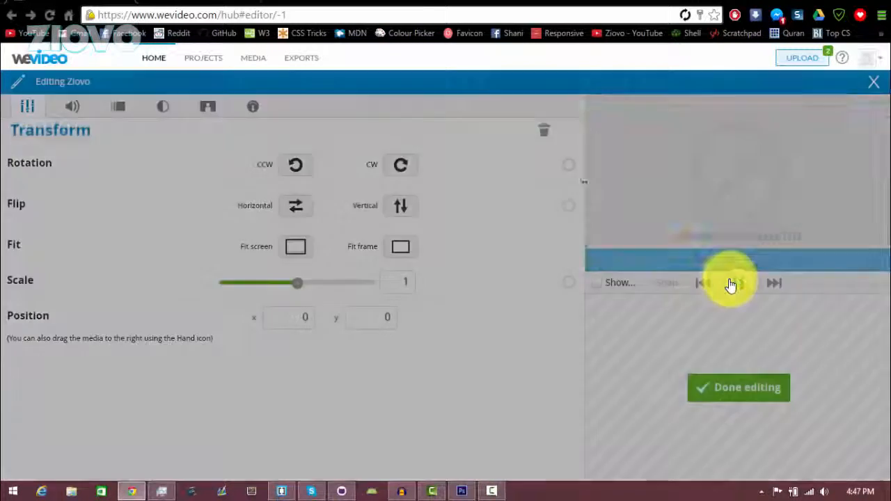
click(736, 284)
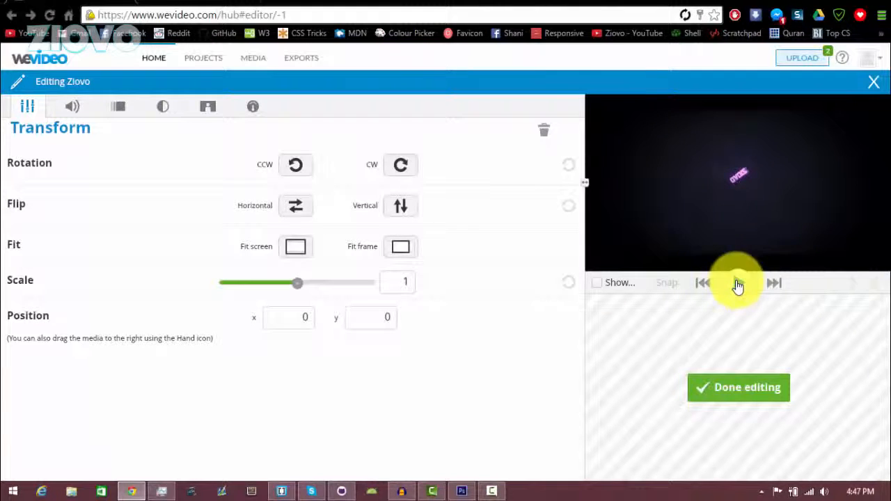
- Rotate the clip clockwise back to landscape and settle it at scale 1, position x 0, y 3
click(401, 170)
click(409, 175)
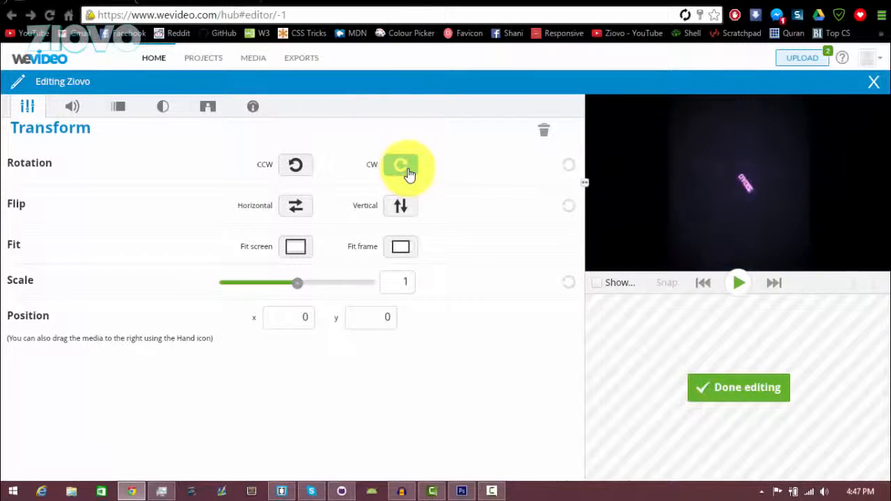
click(409, 176)
click(409, 176)
click(409, 175)
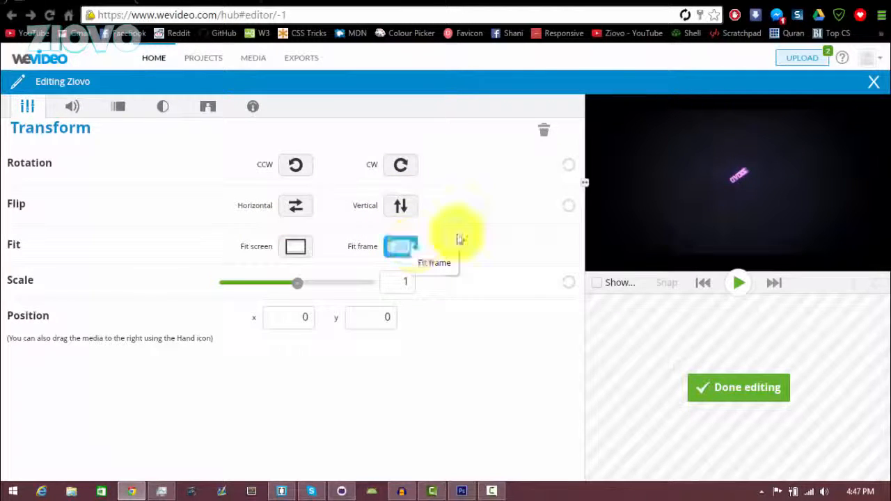
mouse_move(291, 289)
mouse_down()
mouse_move(336, 283)
mouse_move(272, 282)
mouse_move(293, 283)
mouse_up()
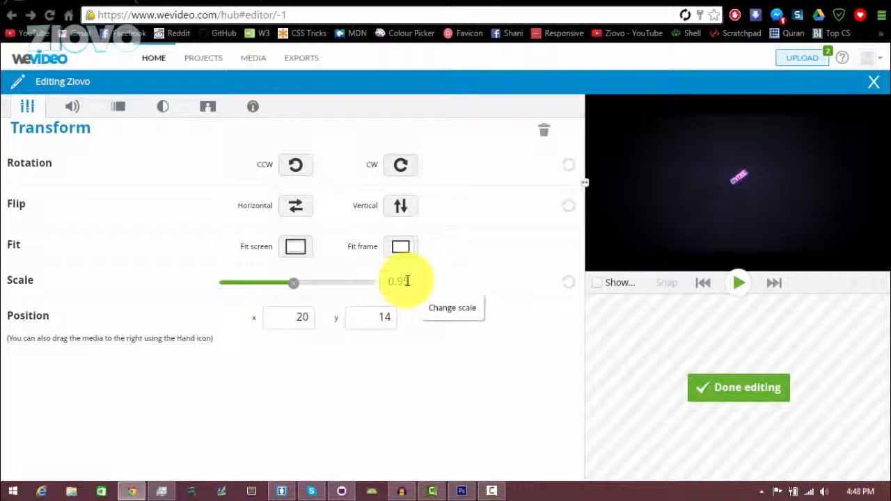
drag(407, 280, 374, 280)
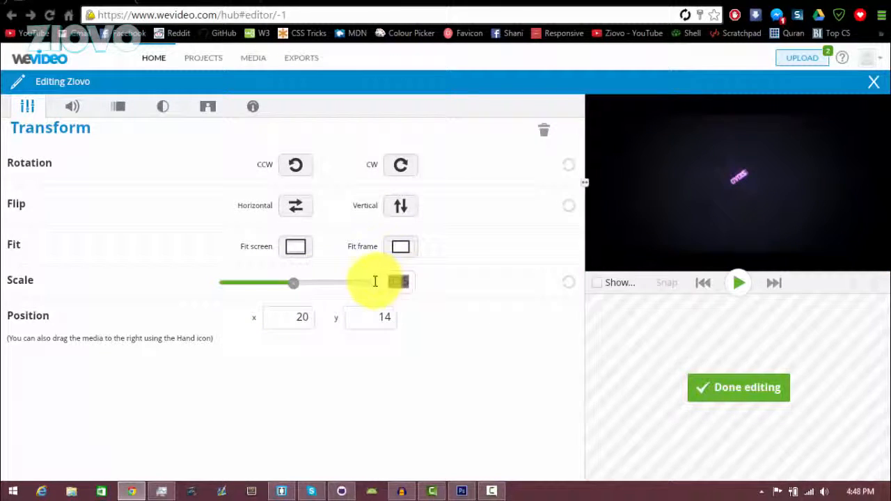
click(72, 109)
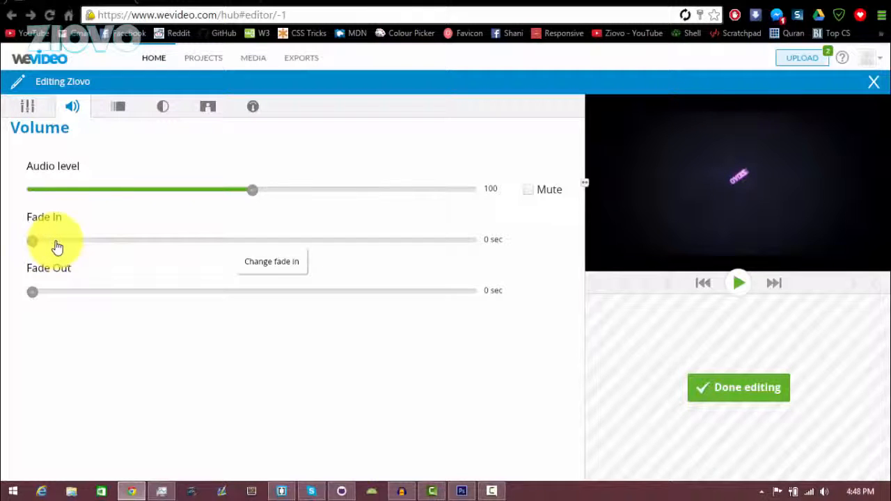
- Turn Fade In/Out on in Animation, preview it and check timings, then turn it off
click(121, 107)
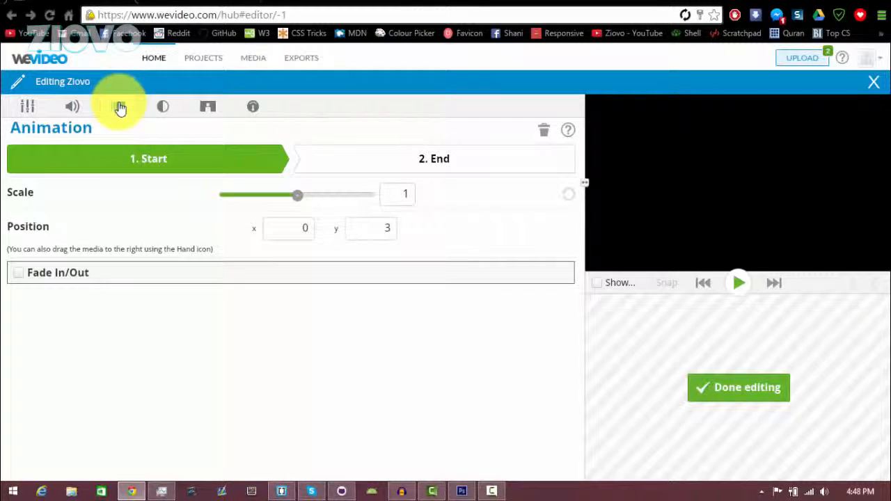
click(20, 273)
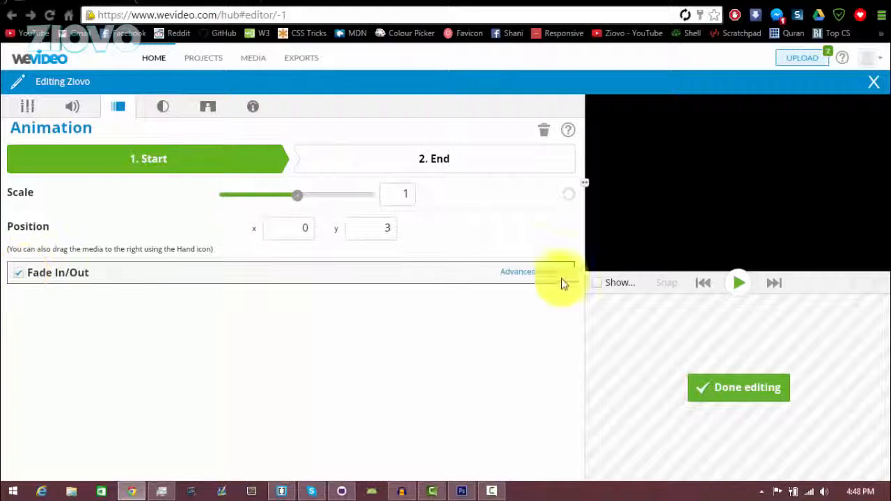
click(736, 283)
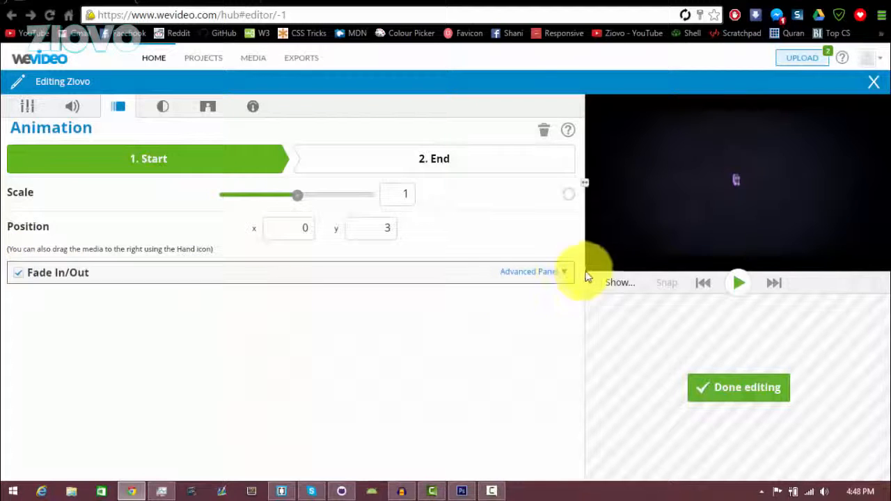
click(563, 273)
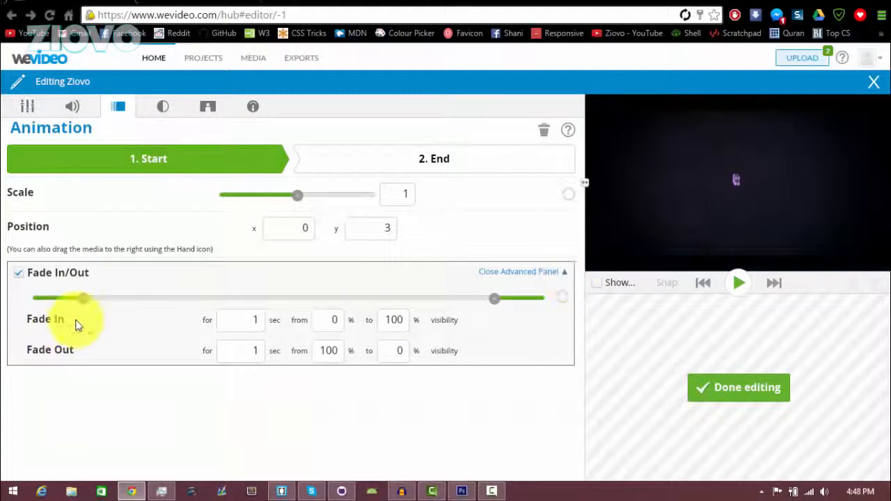
click(18, 273)
click(164, 107)
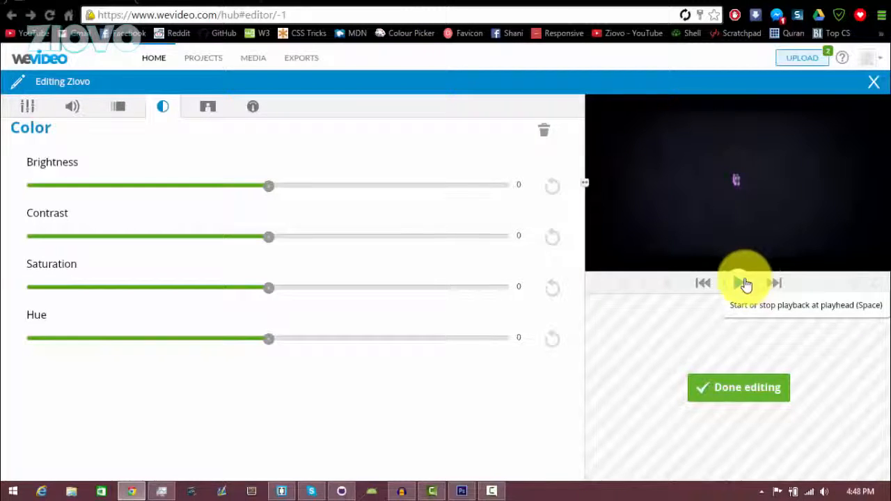
- Try the Brightness slider and restore it, view Color Keying and Speed, then click Done editing
click(745, 284)
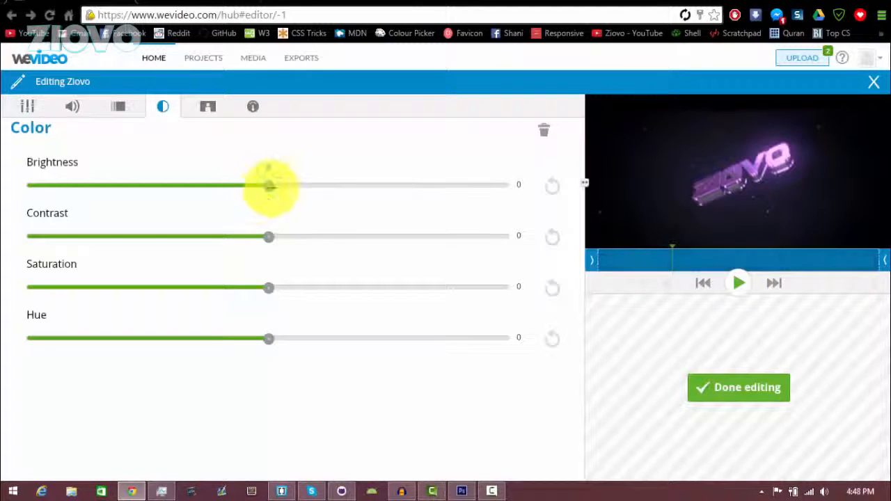
drag(270, 187, 269, 206)
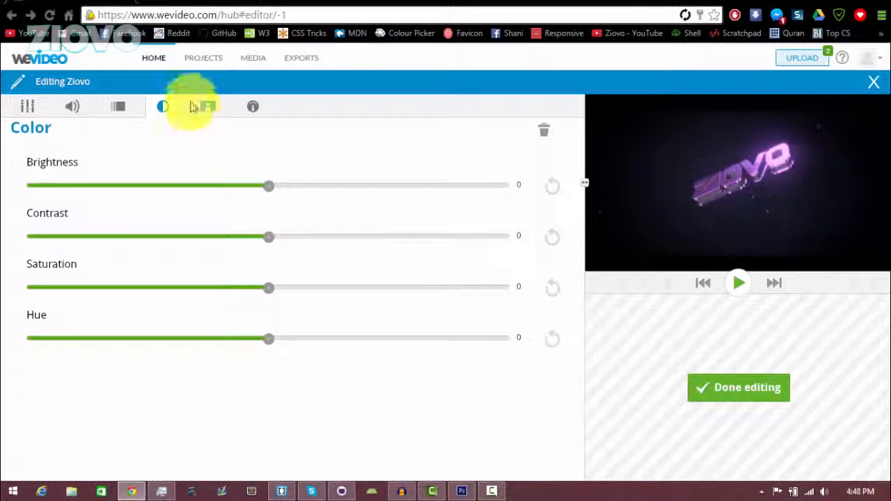
click(207, 110)
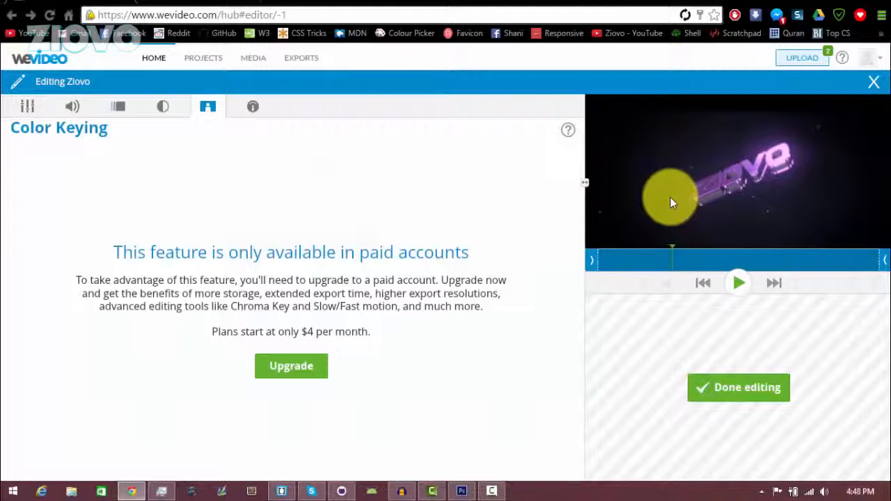
click(254, 110)
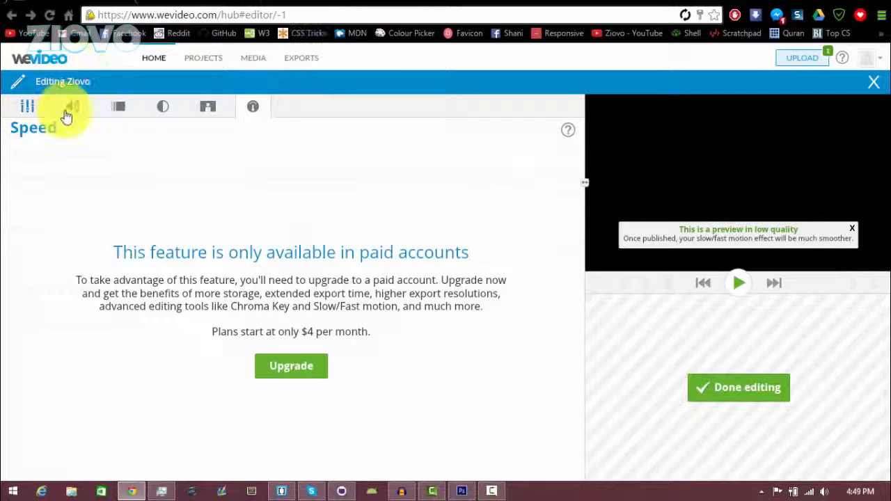
click(743, 393)
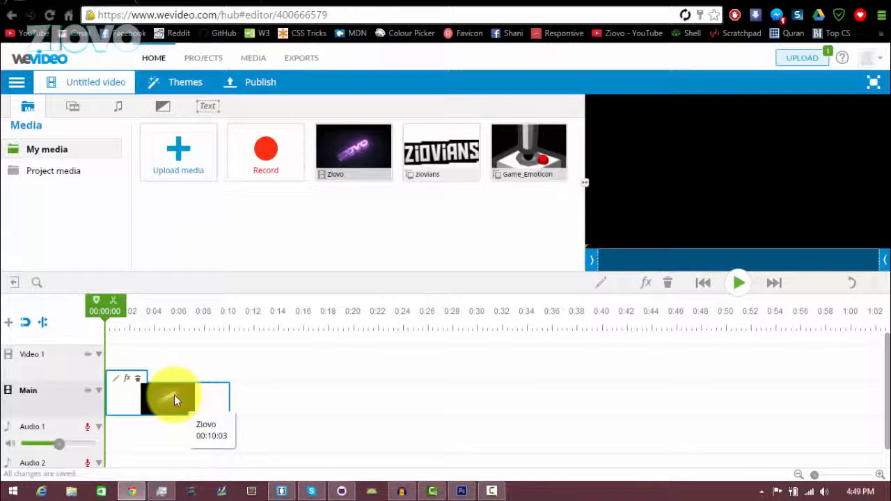
click(130, 380)
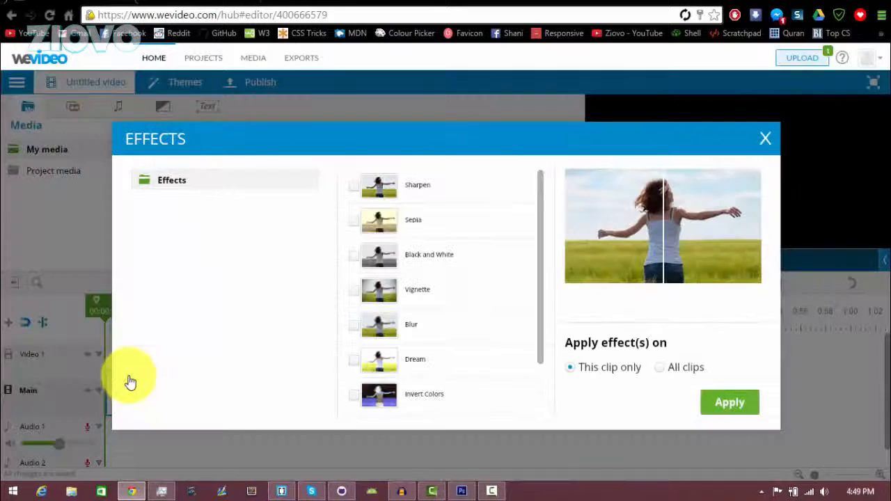
scroll(429, 283, down, 1)
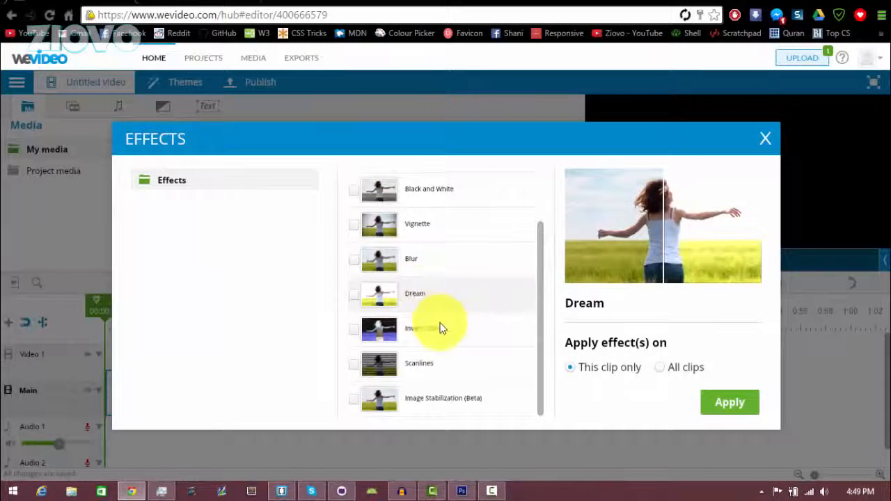
scroll(446, 346, up, 1)
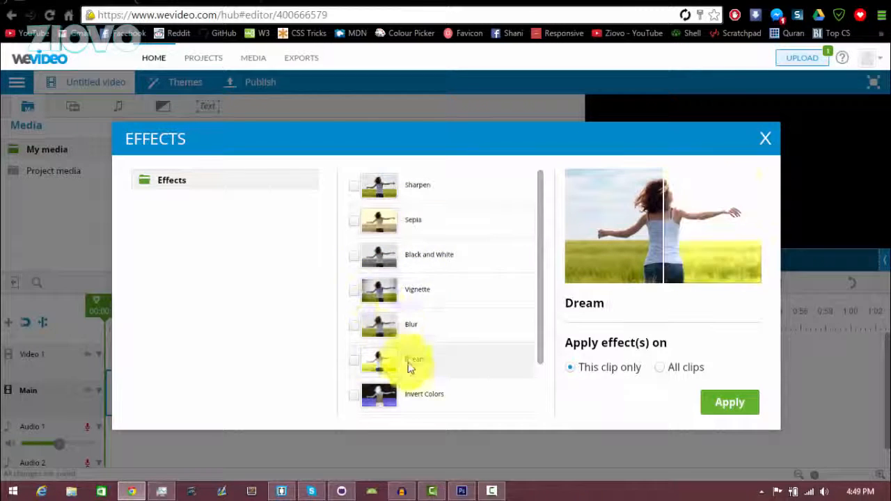
click(766, 140)
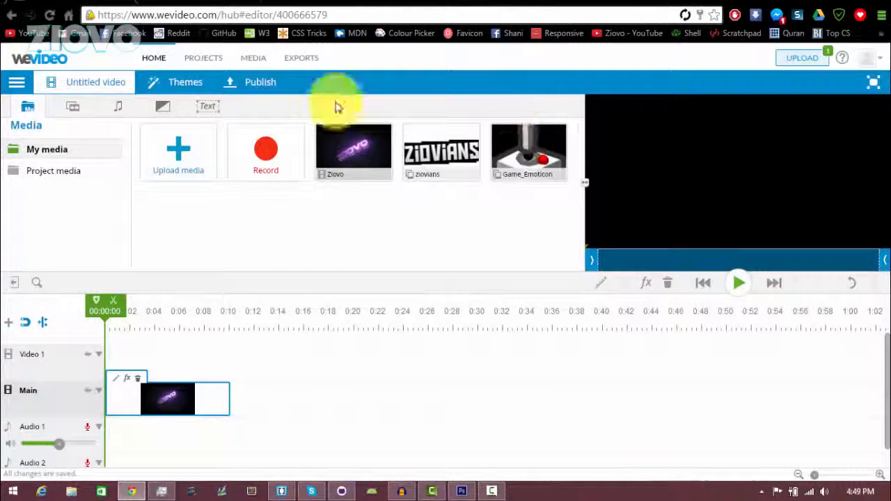
- Drag the 35mm film frame from Graphics > Frames onto Video 1, play it, then delete it
click(79, 112)
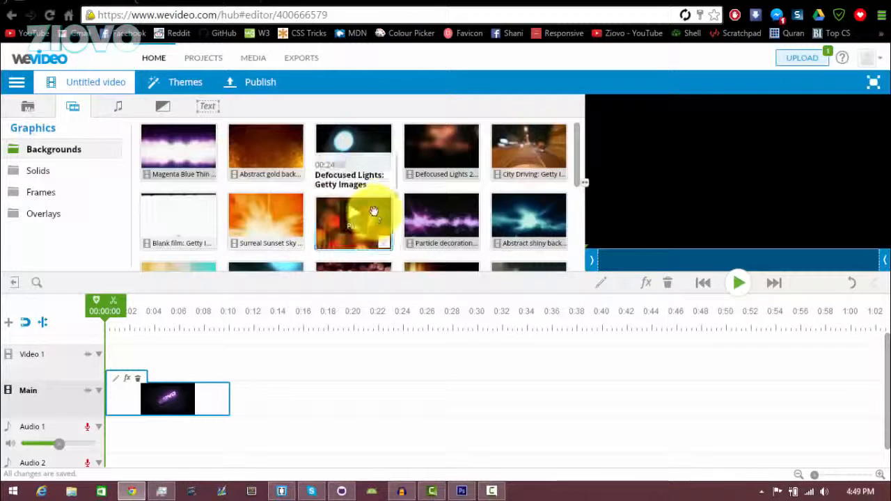
click(38, 171)
click(43, 193)
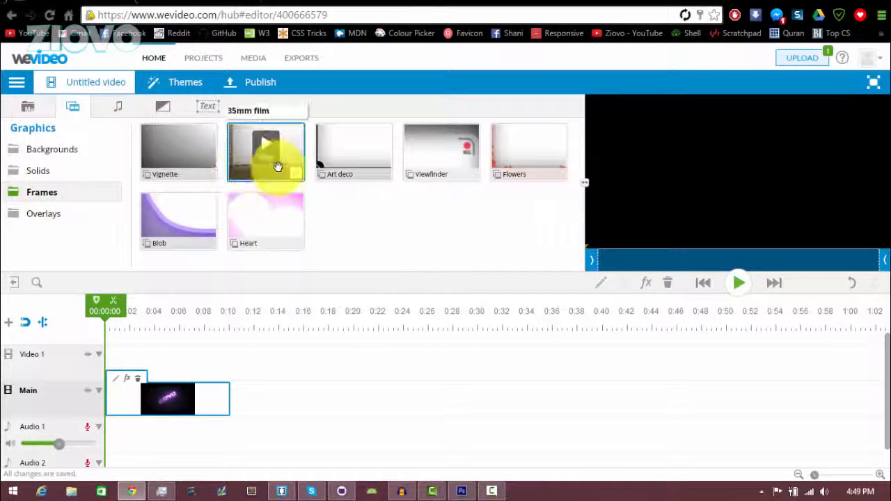
drag(265, 153, 230, 364)
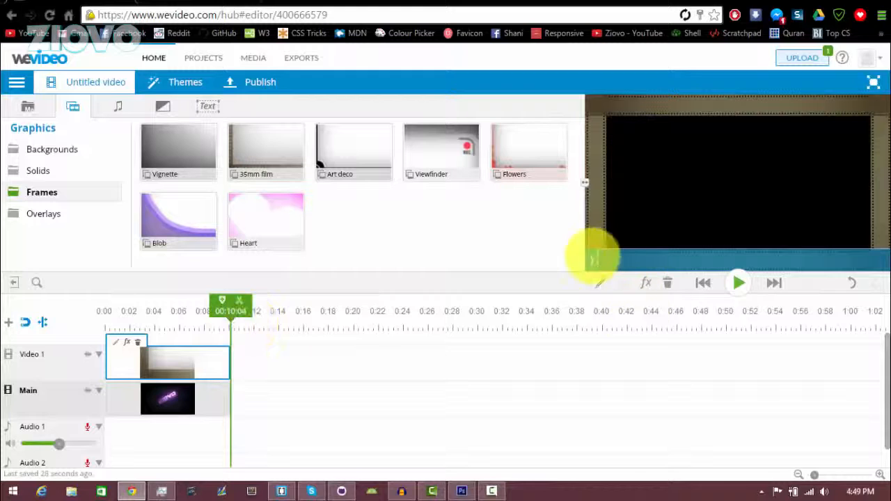
click(737, 282)
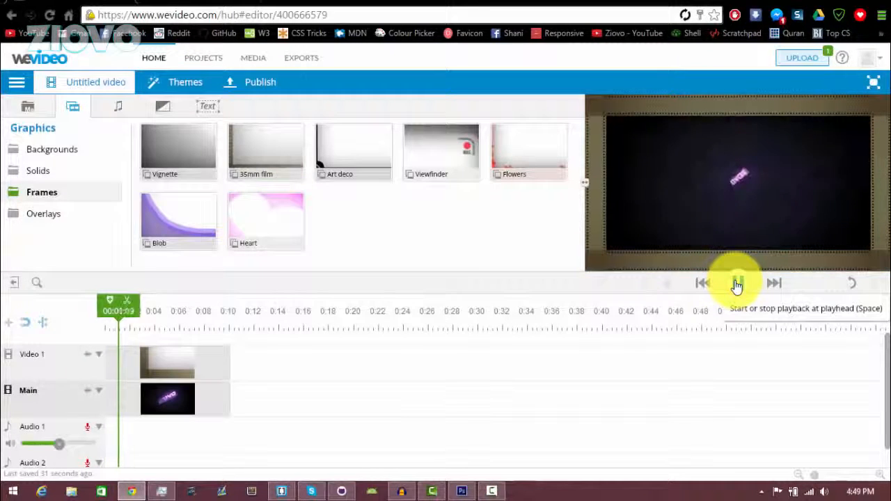
click(200, 363)
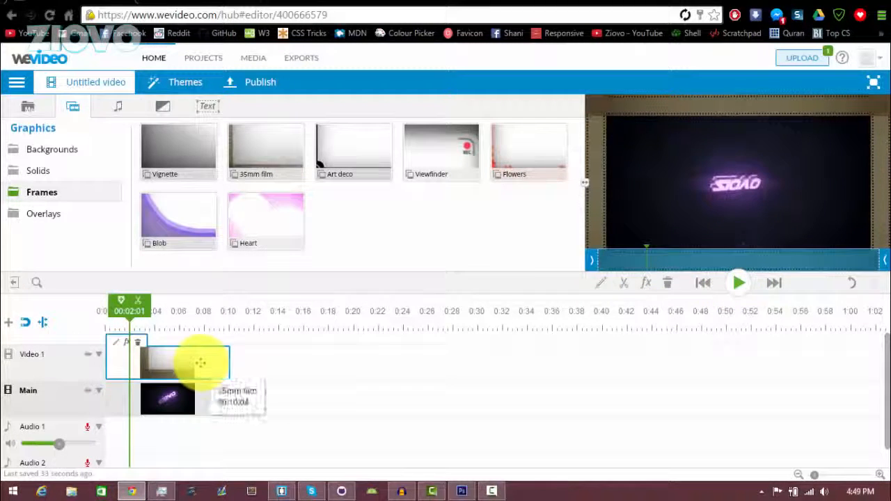
key(Delete)
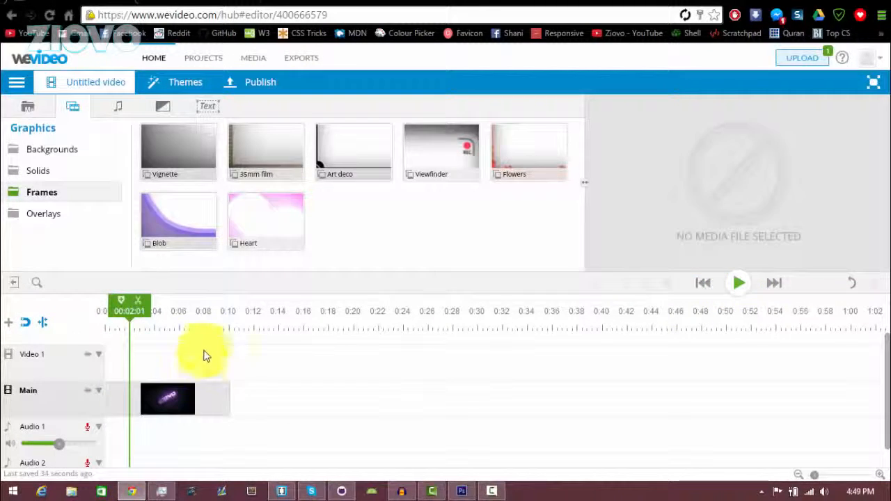
- Drop a Cross dissolve onto the Ziovo clip's start, play it back, and select the transition
click(119, 111)
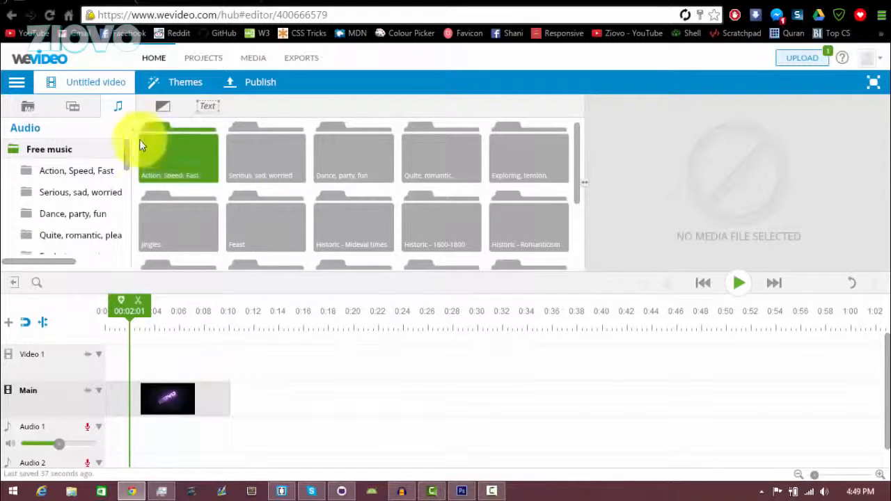
drag(127, 154, 145, 138)
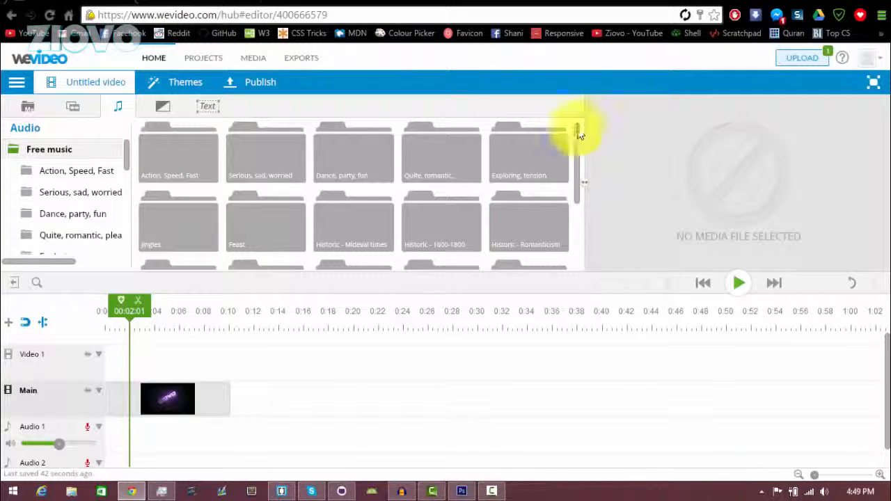
click(166, 107)
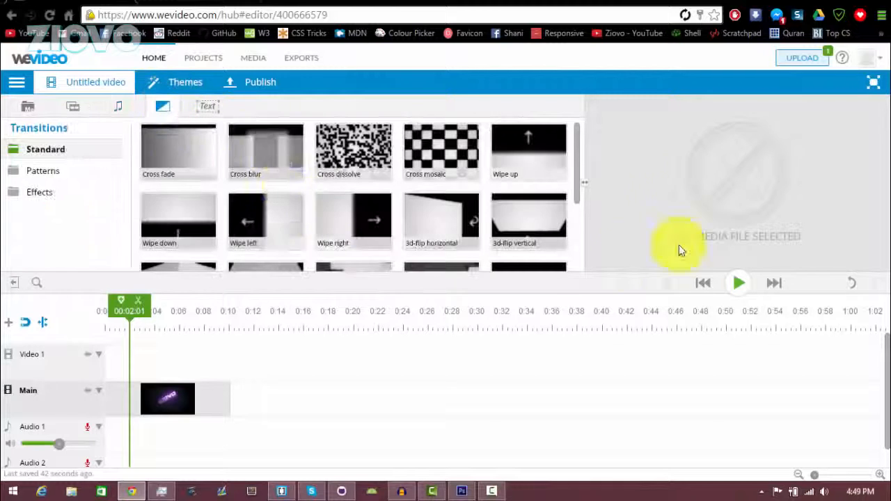
drag(576, 154, 570, 119)
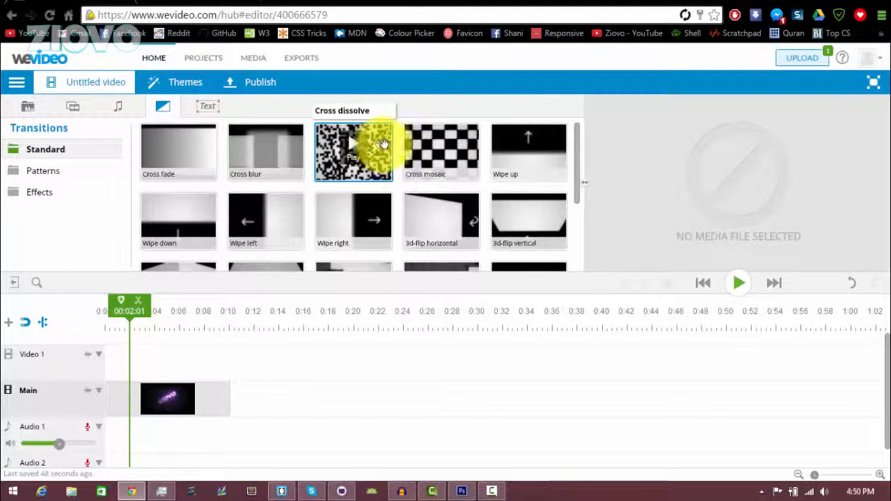
mouse_move(365, 146)
mouse_down()
mouse_move(169, 403)
mouse_move(143, 412)
mouse_move(252, 398)
mouse_move(172, 409)
mouse_up()
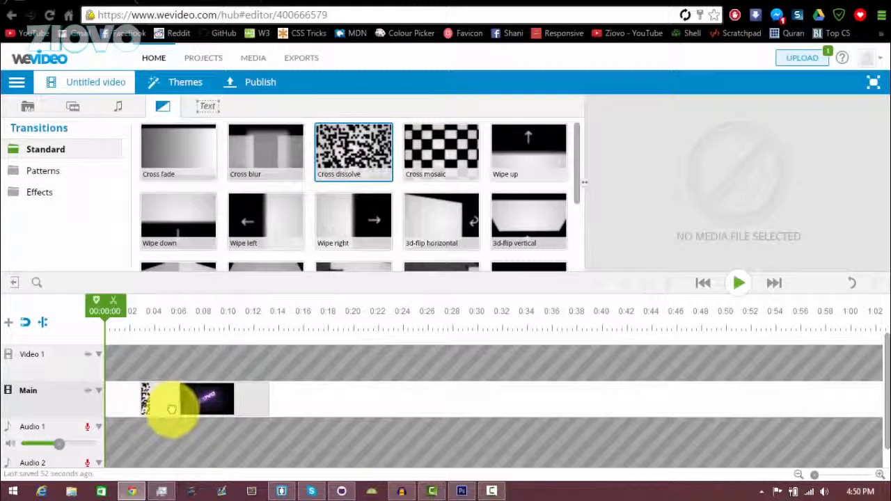
click(738, 283)
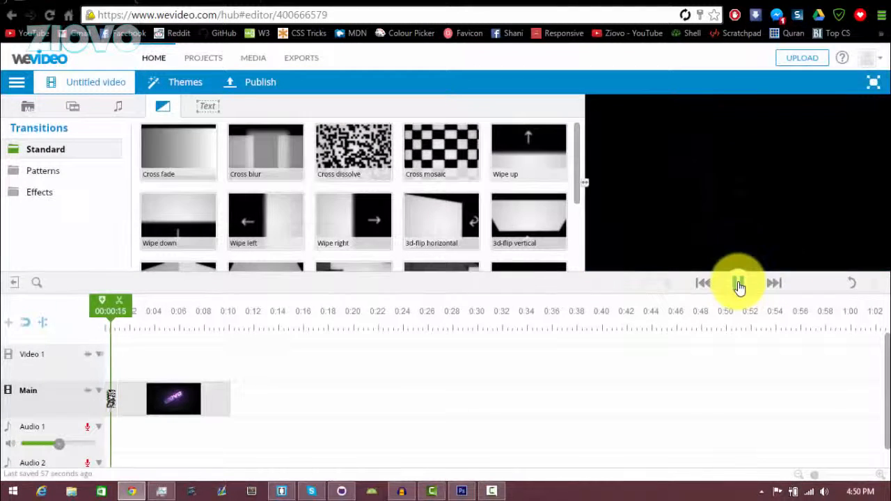
click(739, 283)
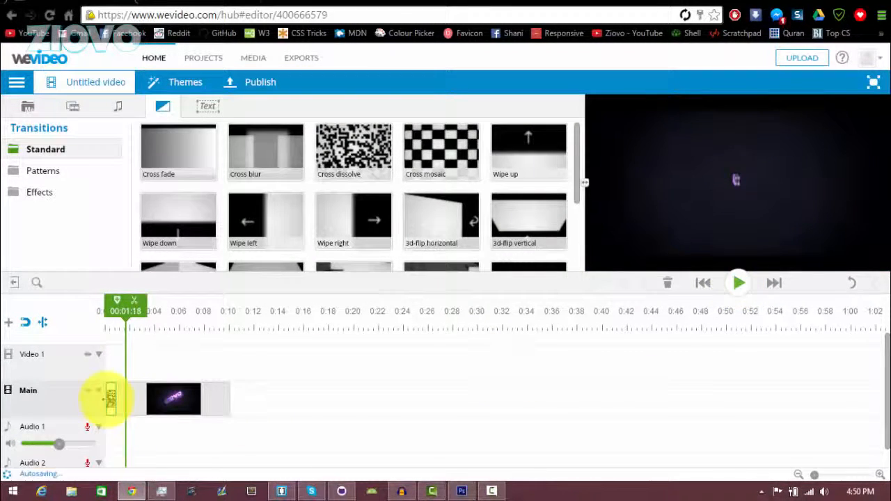
click(110, 398)
click(43, 171)
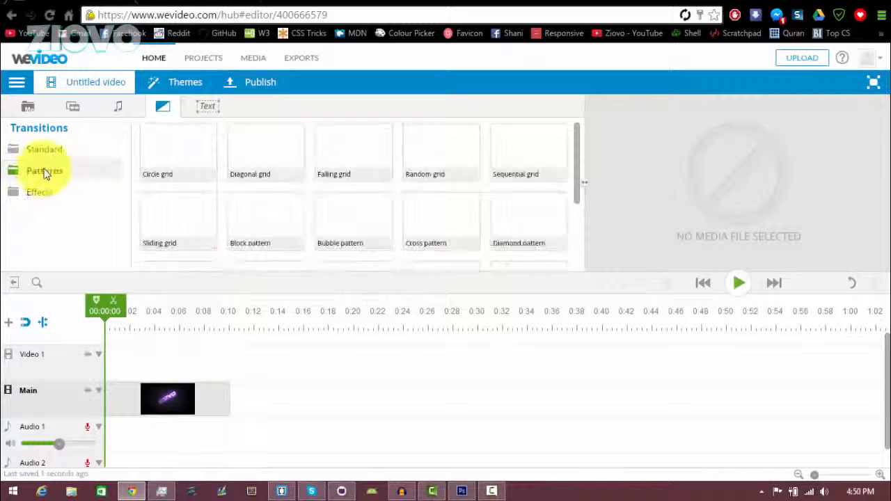
- Drag a Text title onto Video 1 above the Ziovo clip and open its text properties for 'Intro'
click(52, 193)
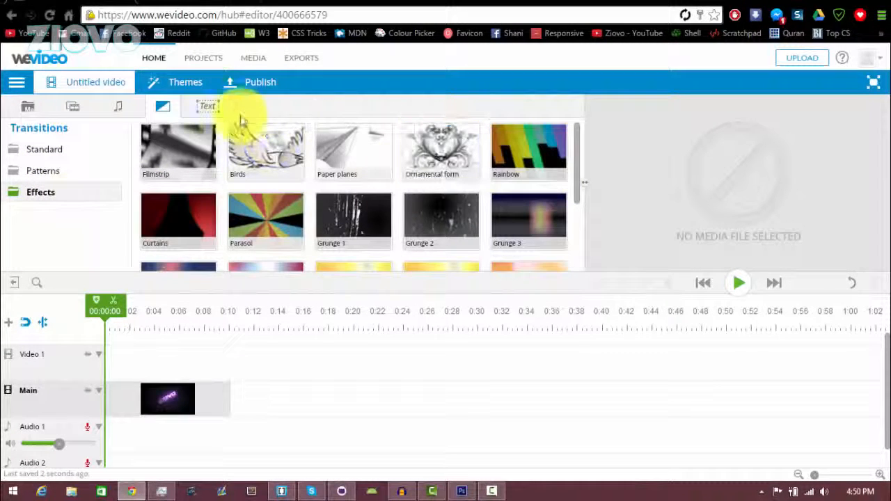
click(210, 110)
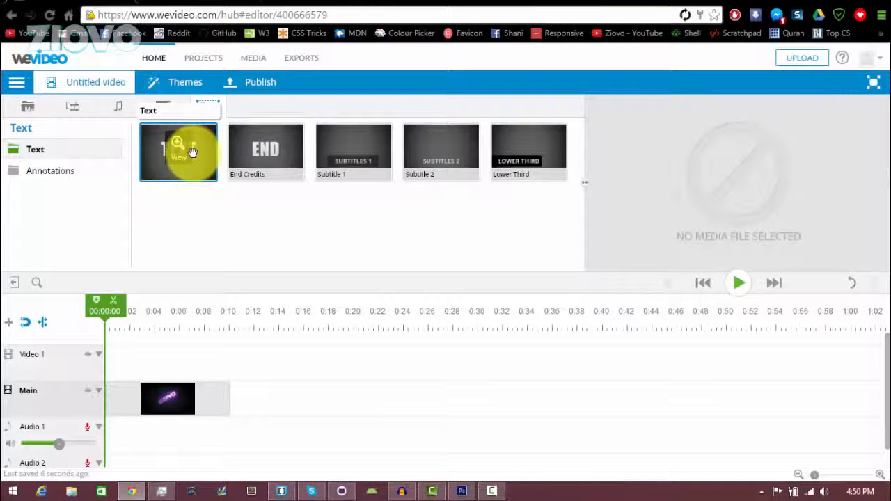
drag(177, 149, 178, 375)
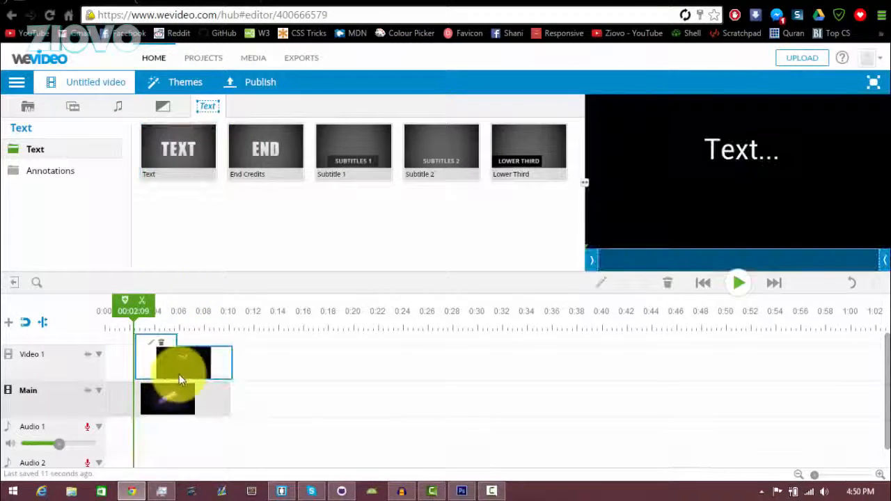
click(152, 342)
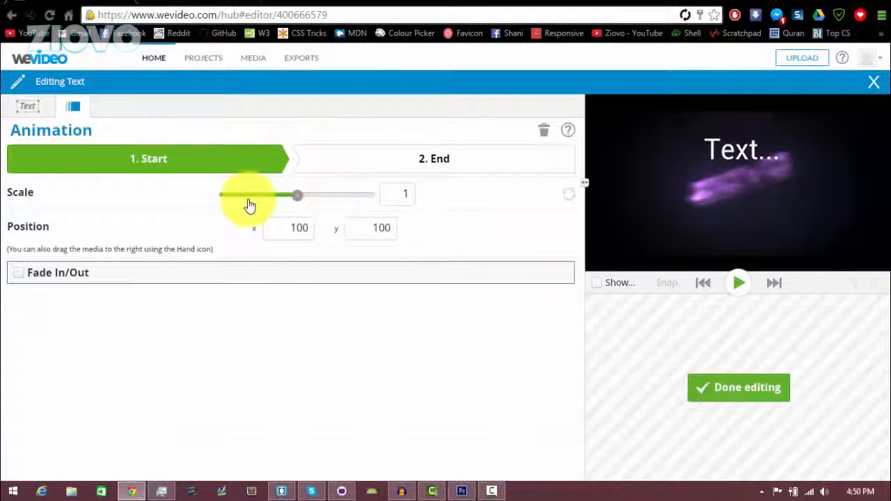
click(31, 111)
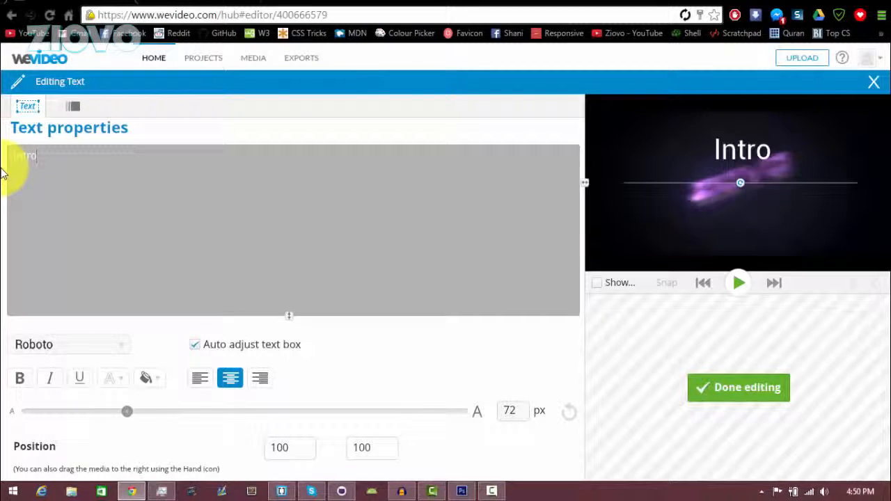
- Set the Intro title's font to Yardsale and make it bold
click(104, 343)
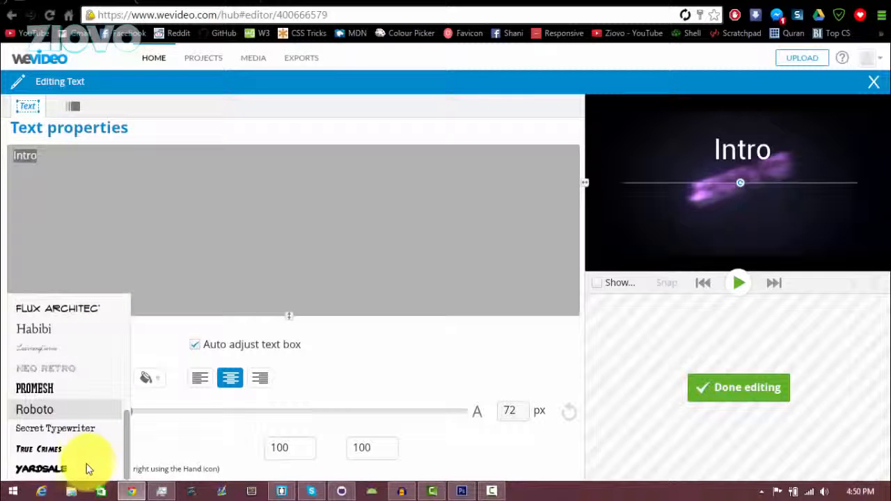
click(41, 468)
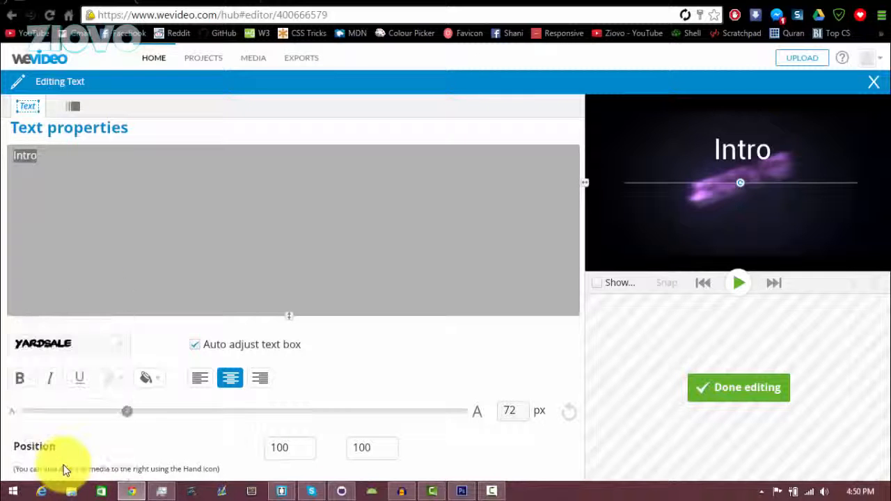
click(20, 378)
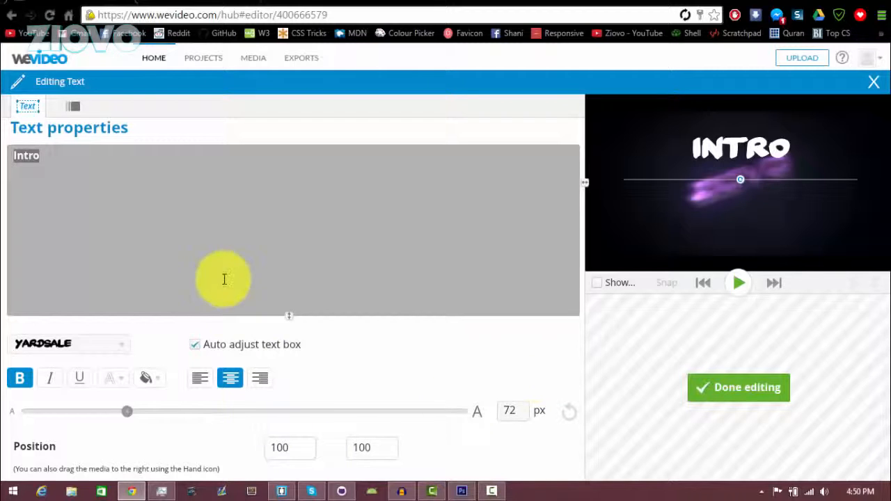
- Turn on the title's Fade In/Out animation and preview it
click(73, 107)
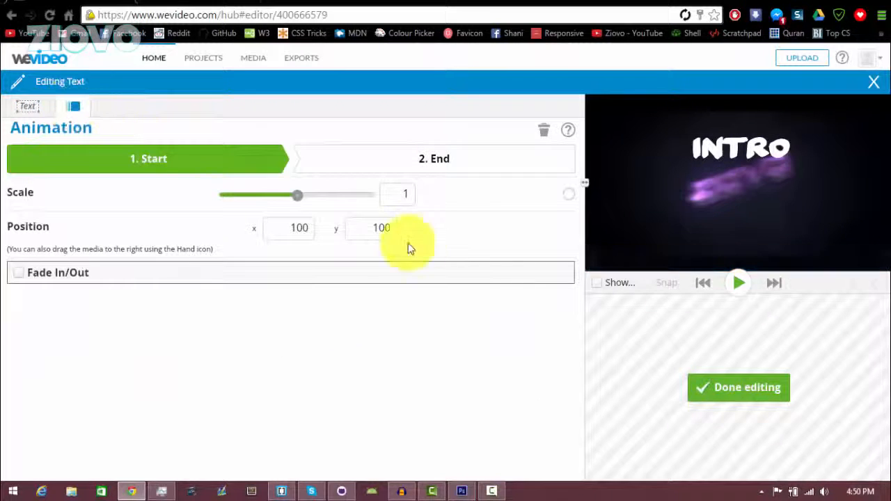
click(18, 272)
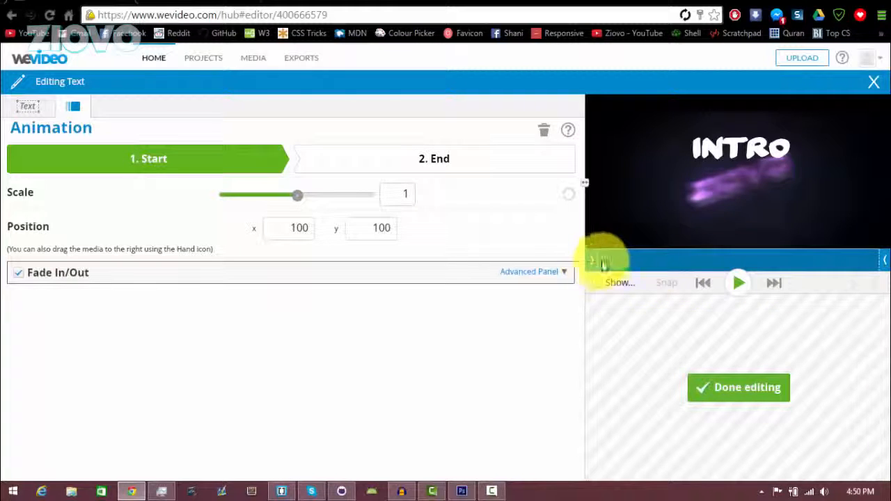
click(739, 283)
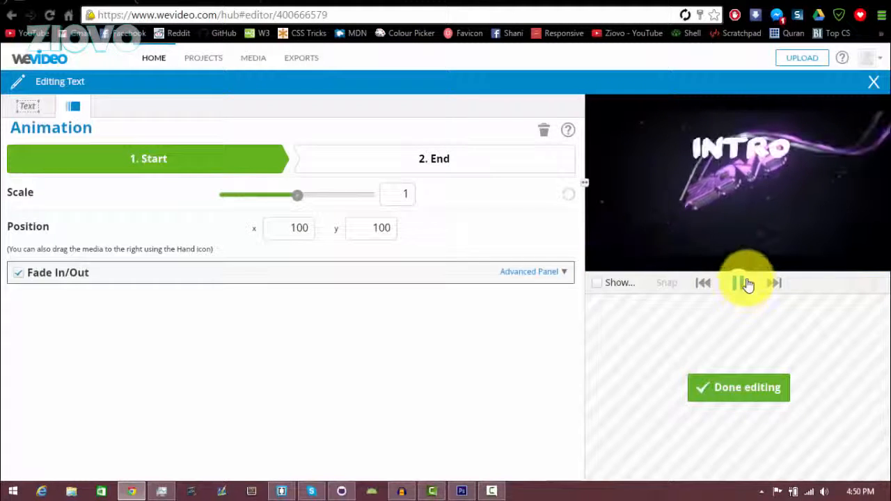
click(746, 284)
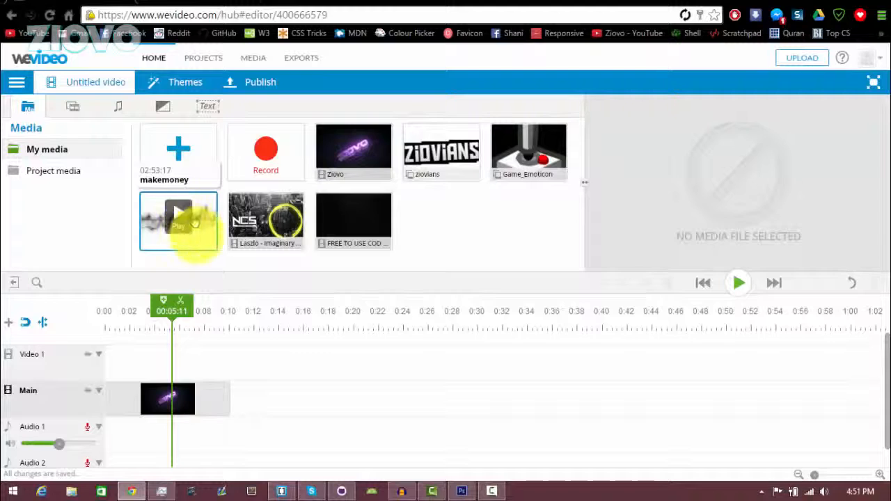
- Add the makemoney clip to the timeline and open its volume settings
drag(195, 222, 139, 423)
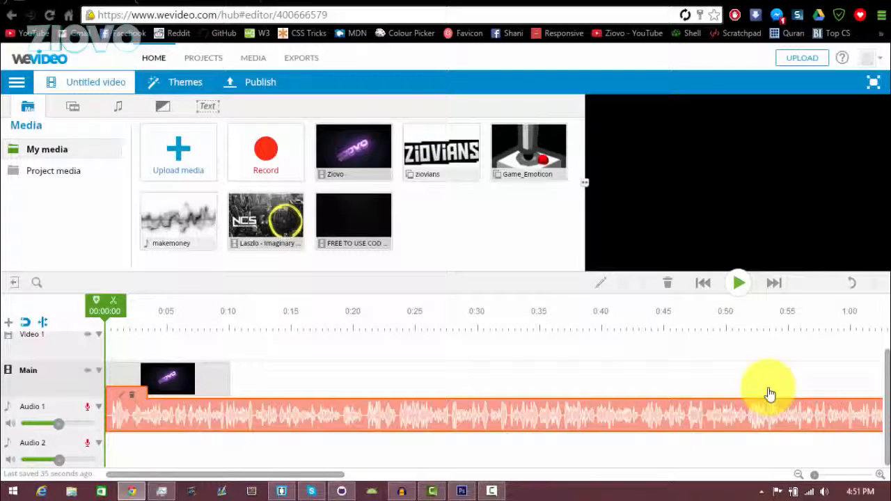
double_click(122, 401)
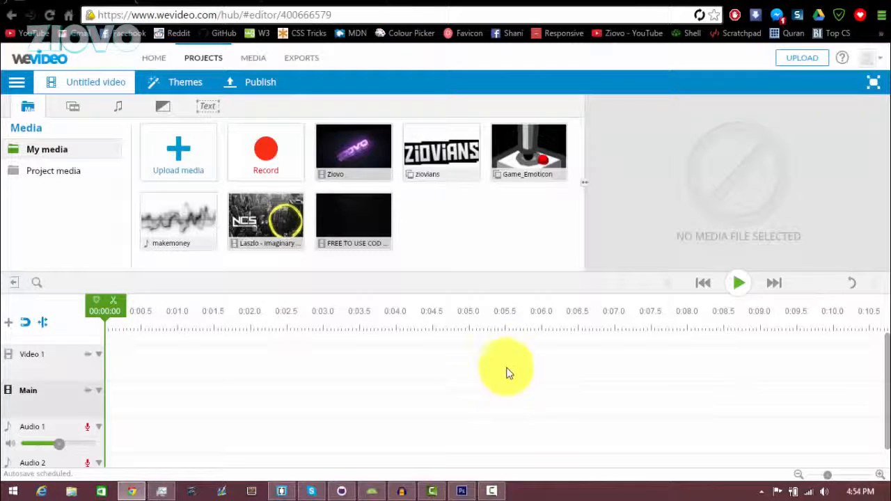
- Place the Ziovo intro on the Main track, followed by the COD gameplay clip
drag(285, 291, 133, 397)
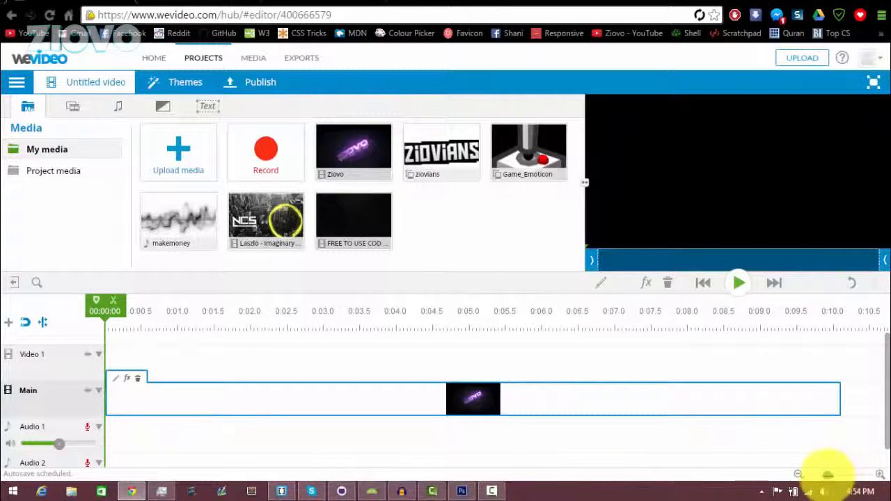
drag(818, 474, 806, 474)
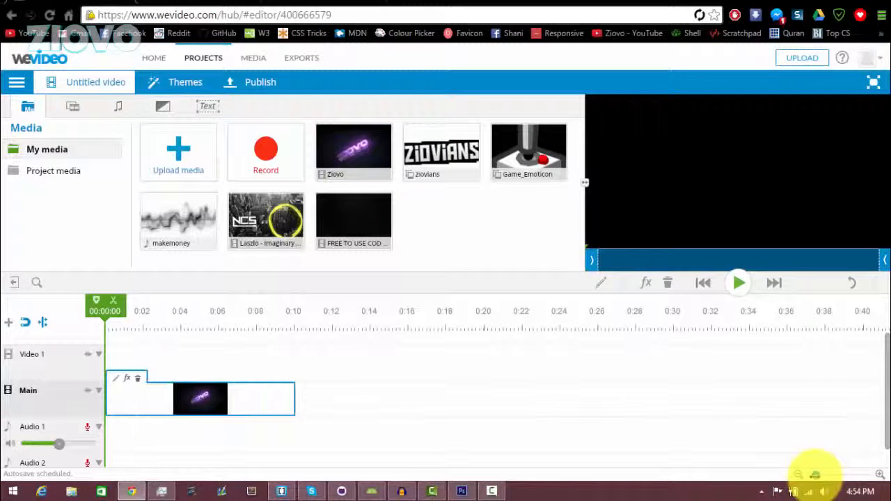
drag(342, 239, 297, 383)
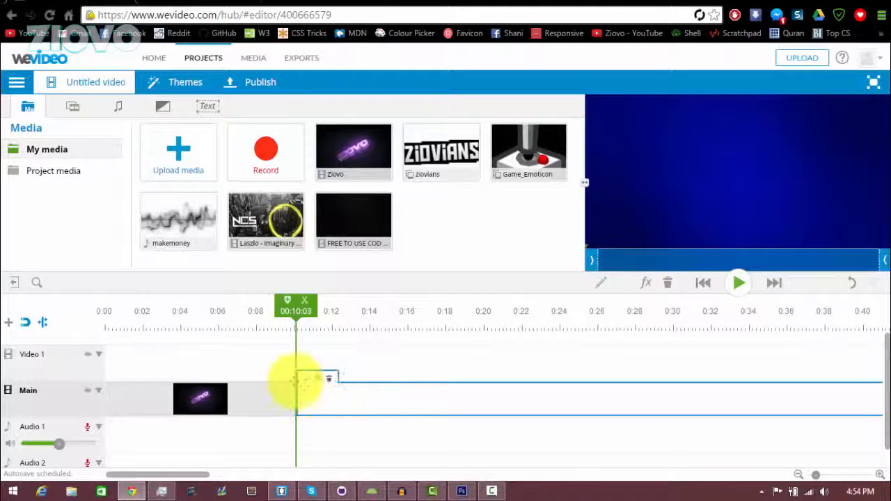
- Set the gameplay clip's volume to 0 and trim its start to 00:10:03
click(308, 382)
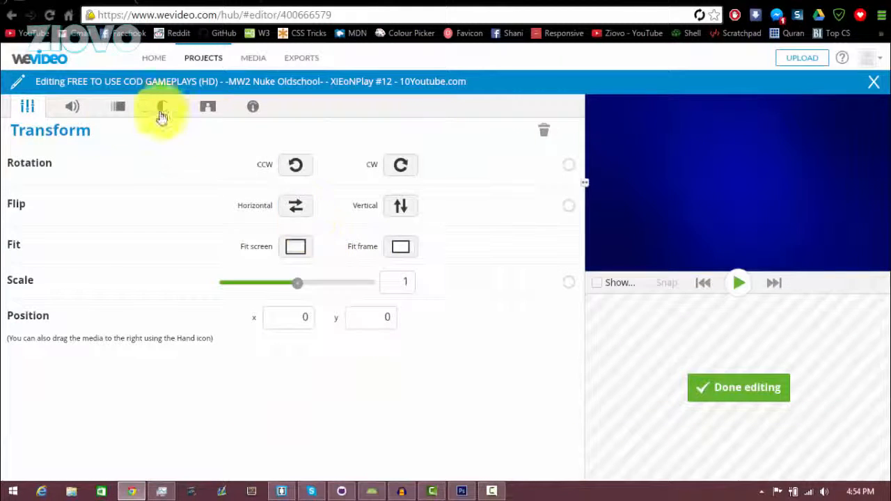
click(76, 113)
drag(252, 190, 34, 208)
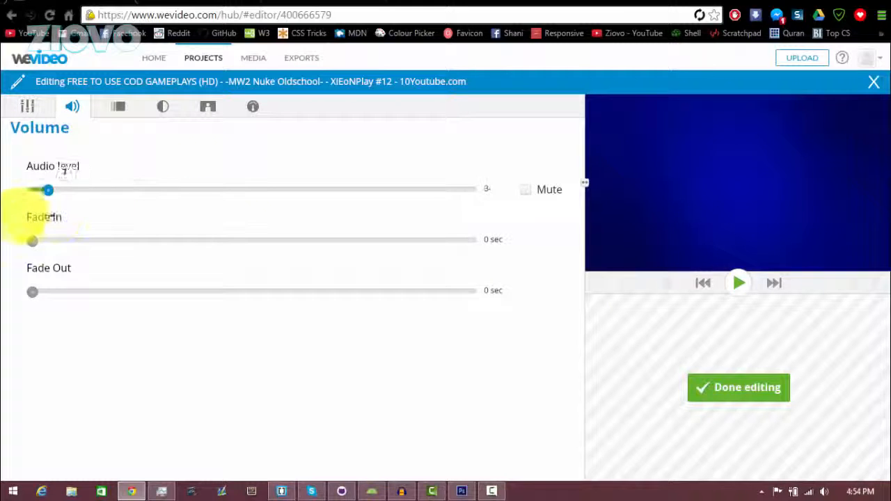
click(717, 387)
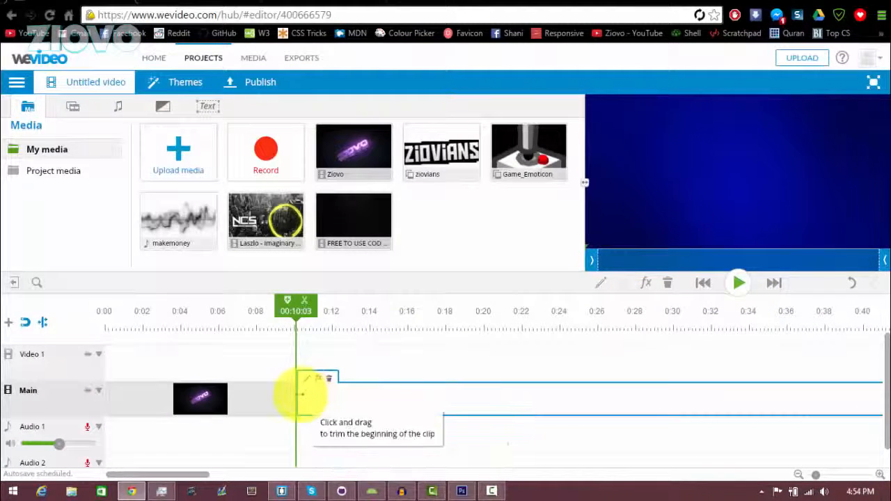
drag(299, 395, 616, 410)
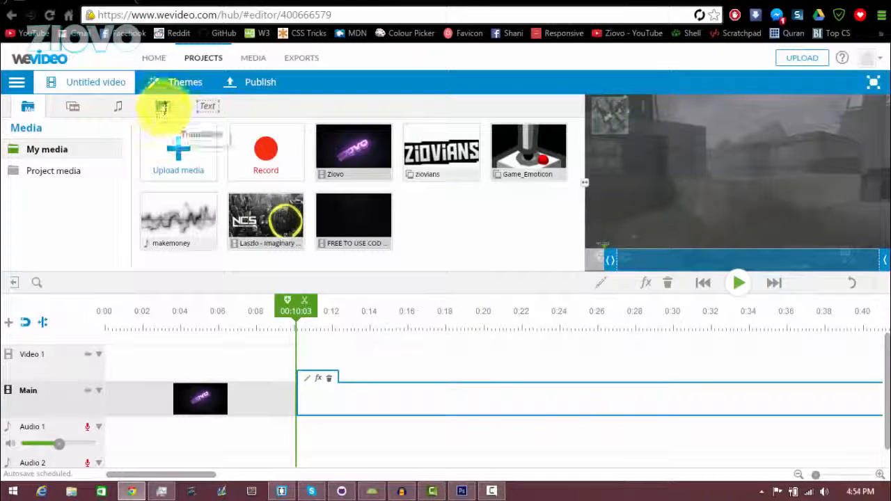
click(161, 106)
scroll(576, 210, down, 1)
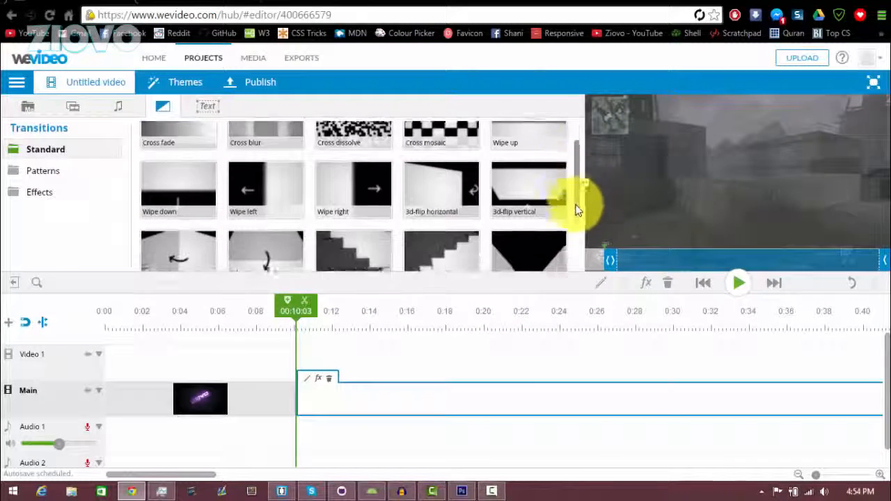
drag(577, 210, 581, 175)
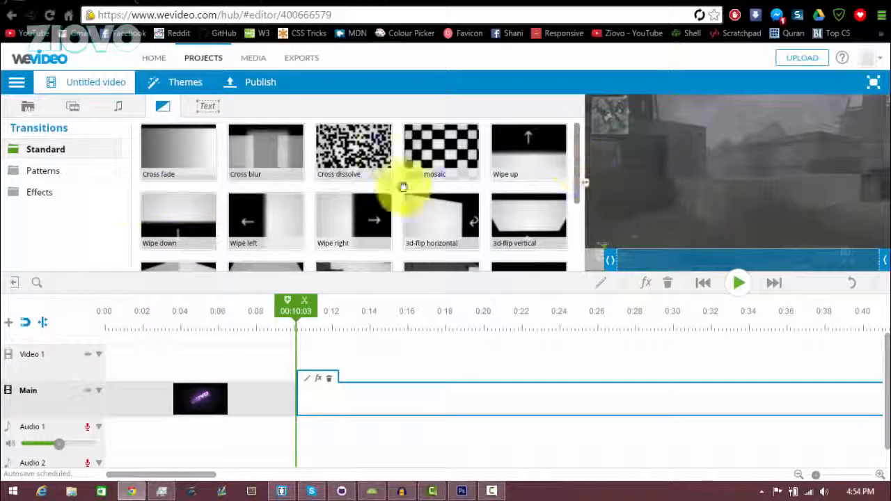
click(87, 172)
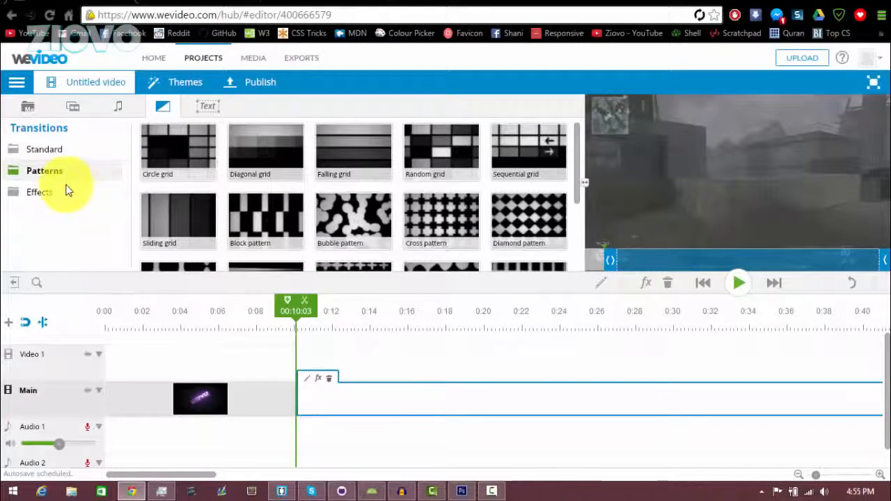
click(43, 193)
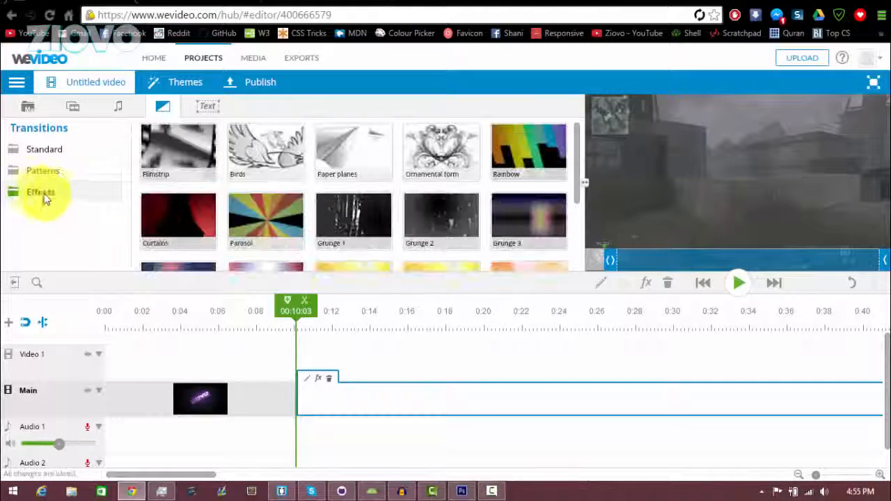
click(307, 379)
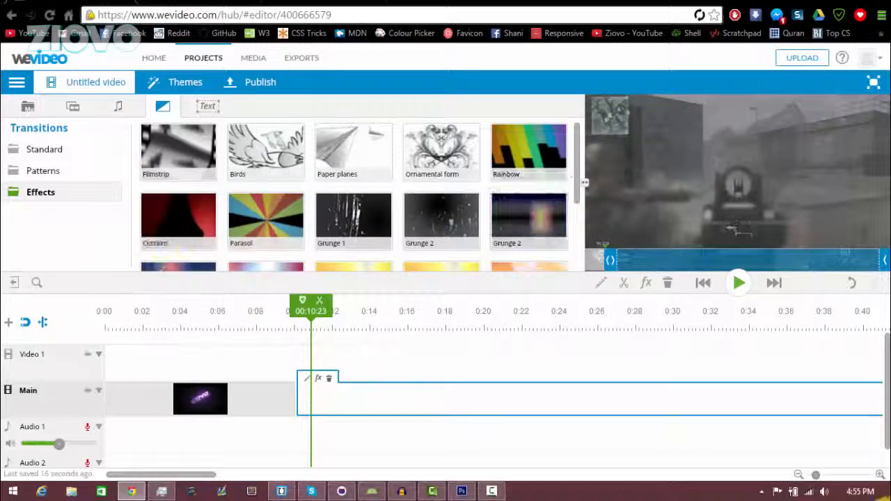
click(27, 106)
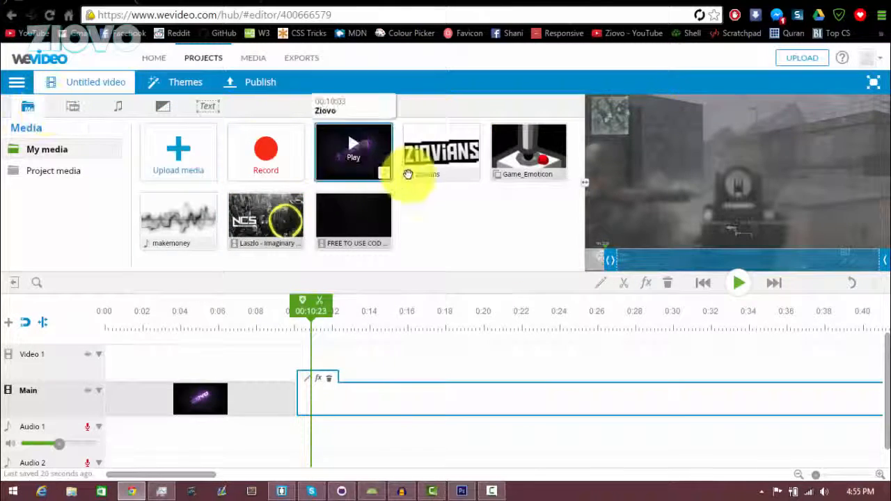
- Place the makemoney music on Audio 1, starting with the gameplay at 00:10:03
drag(183, 222, 361, 349)
drag(178, 220, 374, 446)
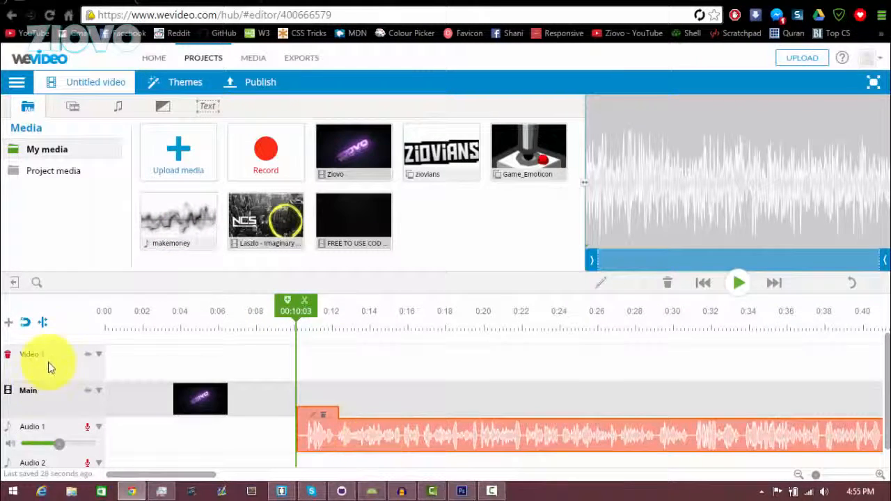
drag(203, 476, 666, 464)
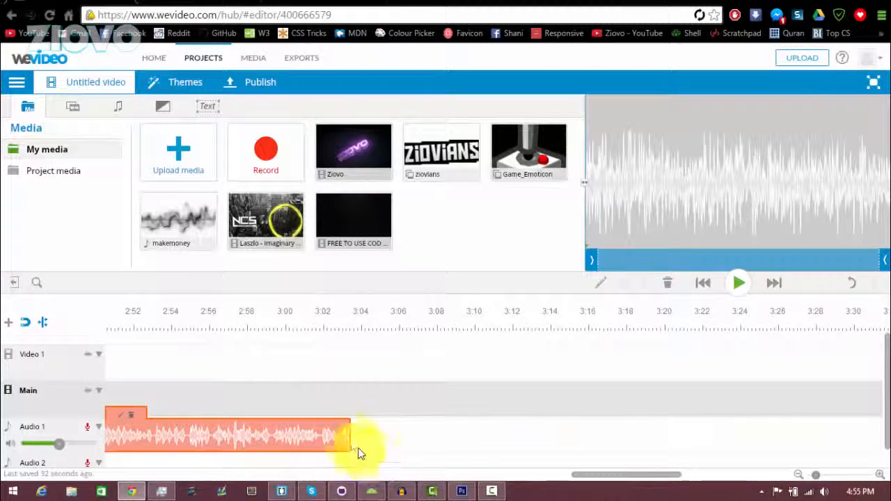
drag(352, 439, 354, 404)
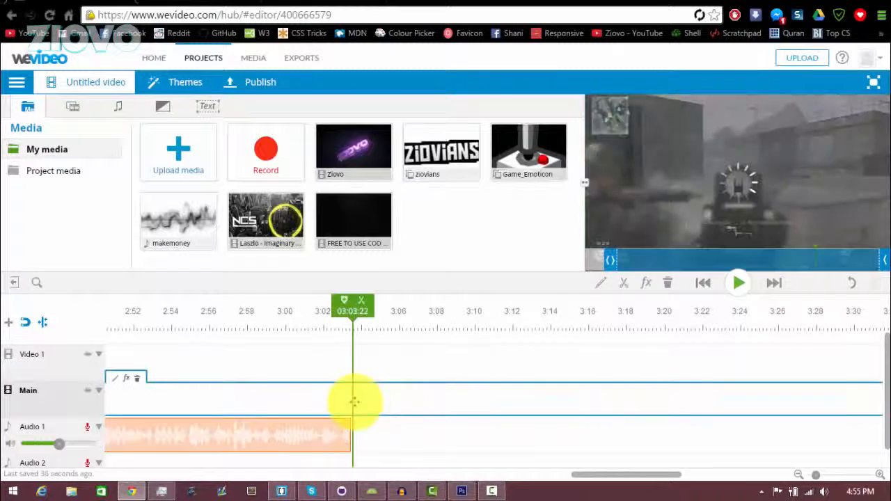
- Split the gameplay clip where the music ends and delete the part after it
drag(357, 313, 356, 312)
click(362, 303)
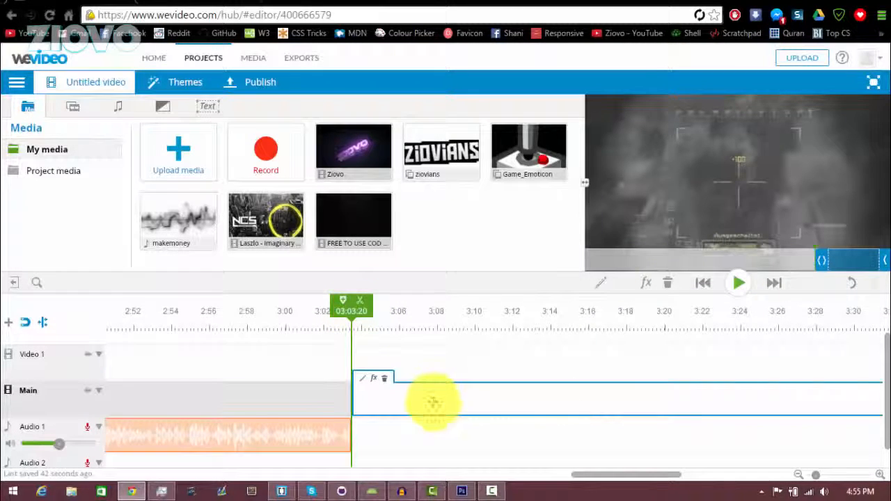
key(Delete)
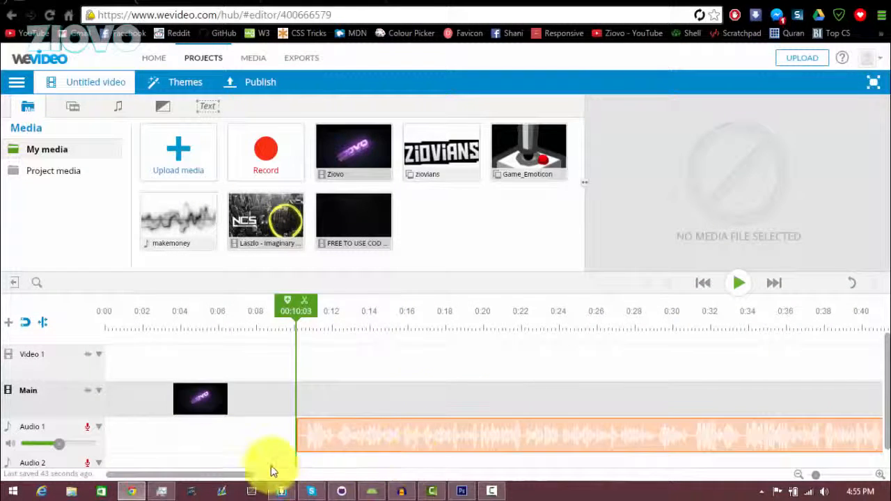
drag(287, 477, 828, 427)
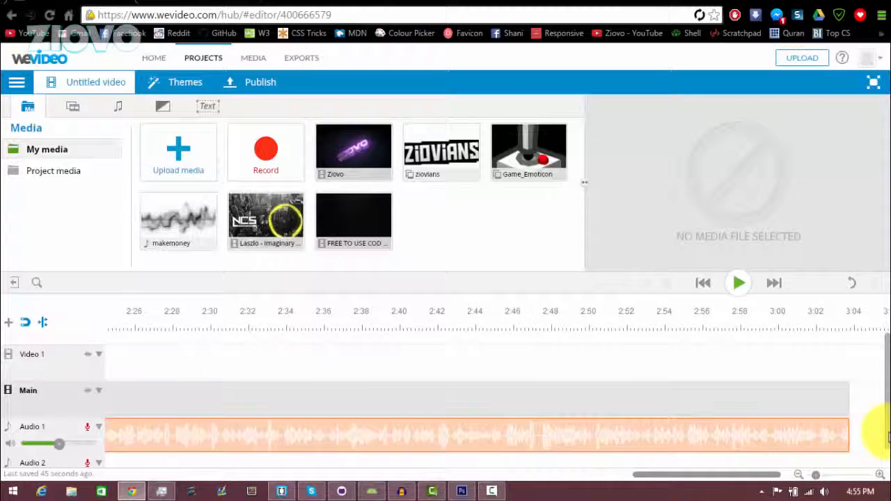
drag(754, 476, 229, 483)
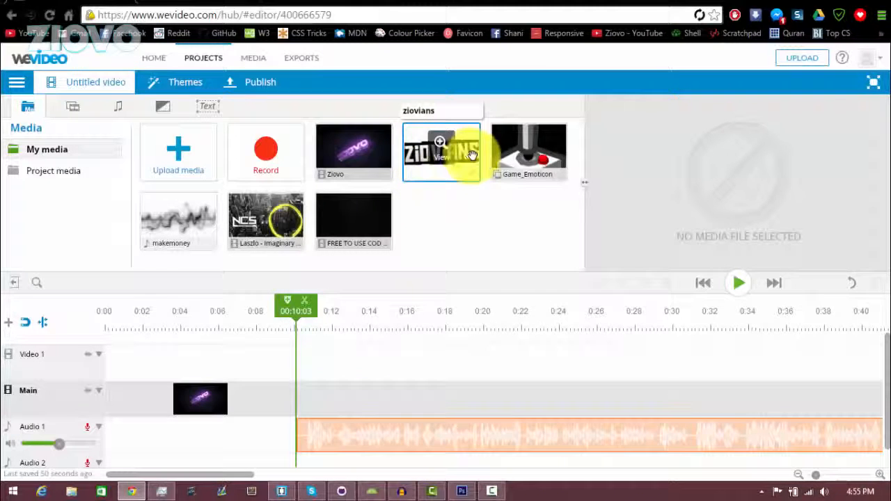
- Overlay the ziovians logo on Video 1 and publish the project as "Ziovo's video"
drag(472, 155, 426, 366)
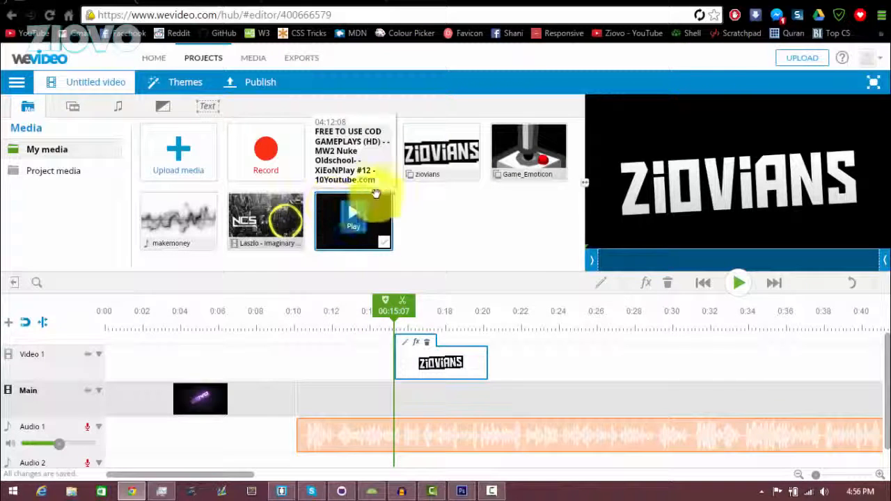
click(256, 83)
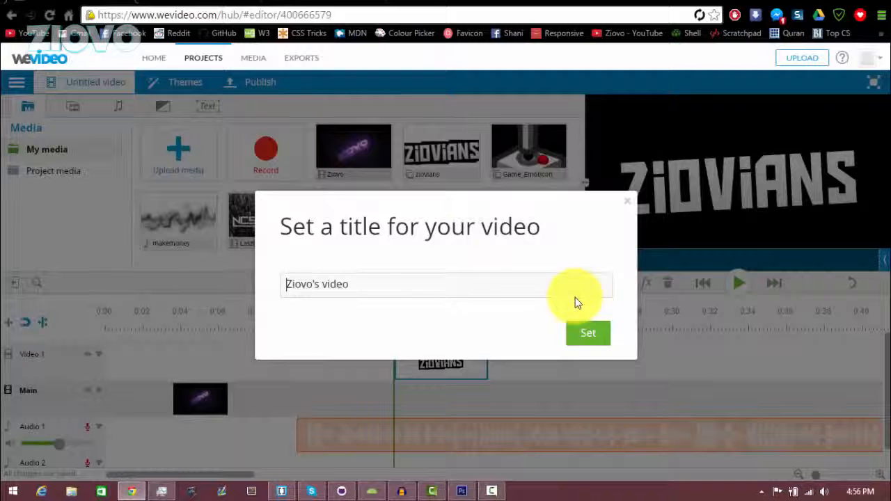
click(588, 332)
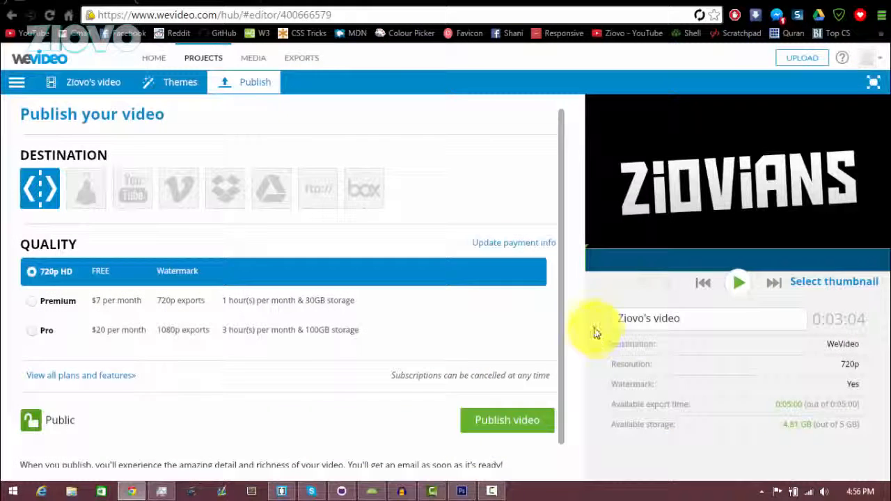